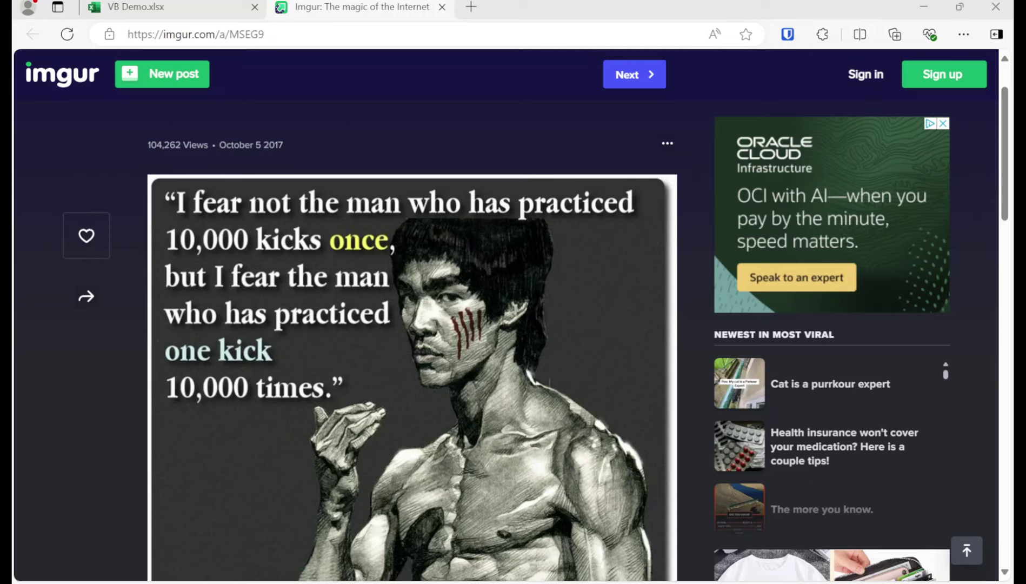
Leave the Imgur kicks quote page and return to the VB Demo.xlsx workbook.
key("ctrl+l")
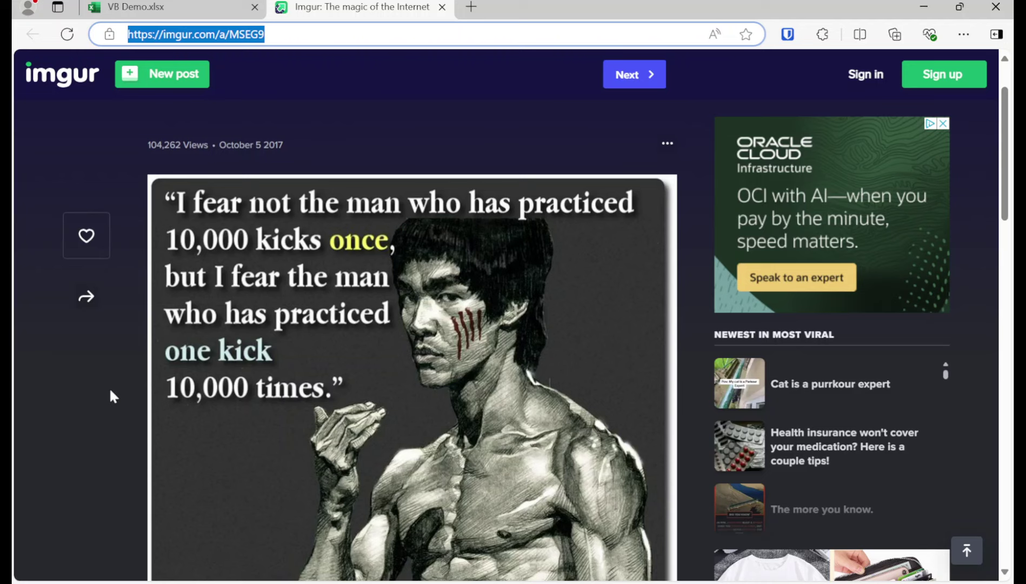
left_click(180, 4)
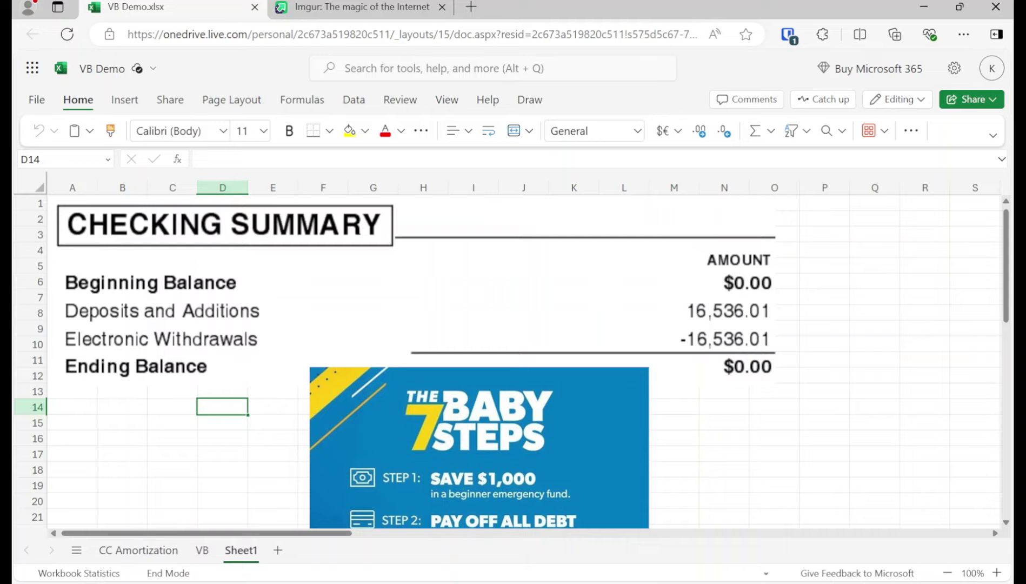
left_click(187, 438)
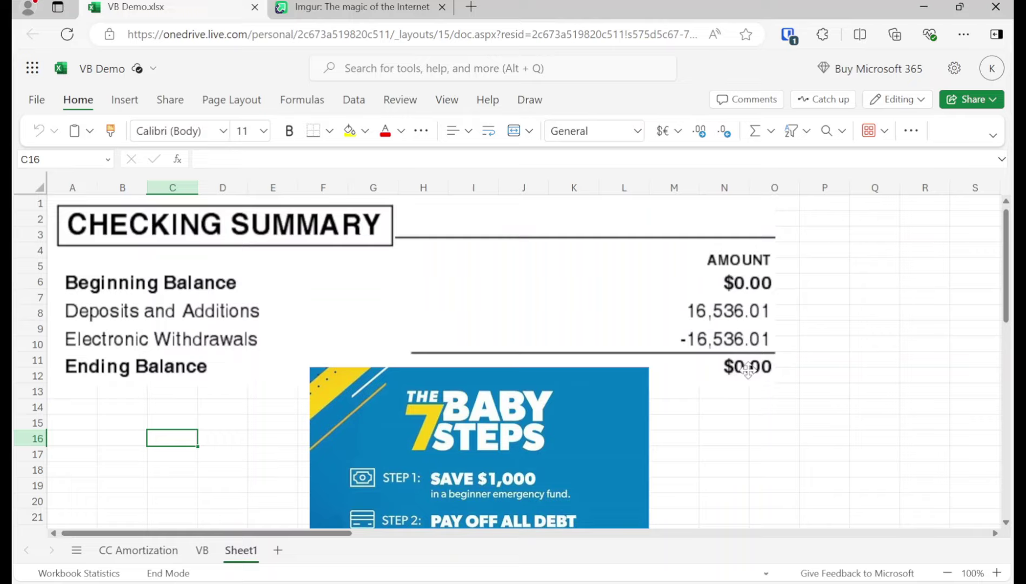
Drag the 7 Baby Steps picture's bottom-right corner to enlarge it to about column O.
left_click(577, 412)
scroll(612, 397, "down", 1)
scroll(612, 398, "down", 6)
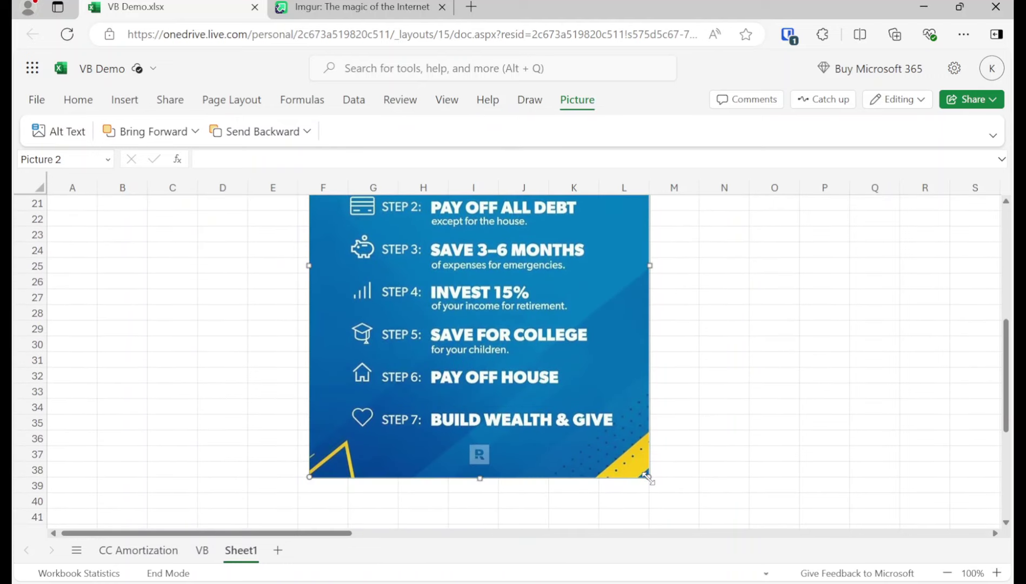
left_click_drag(647, 476, 772, 577)
scroll(778, 431, "up", 4)
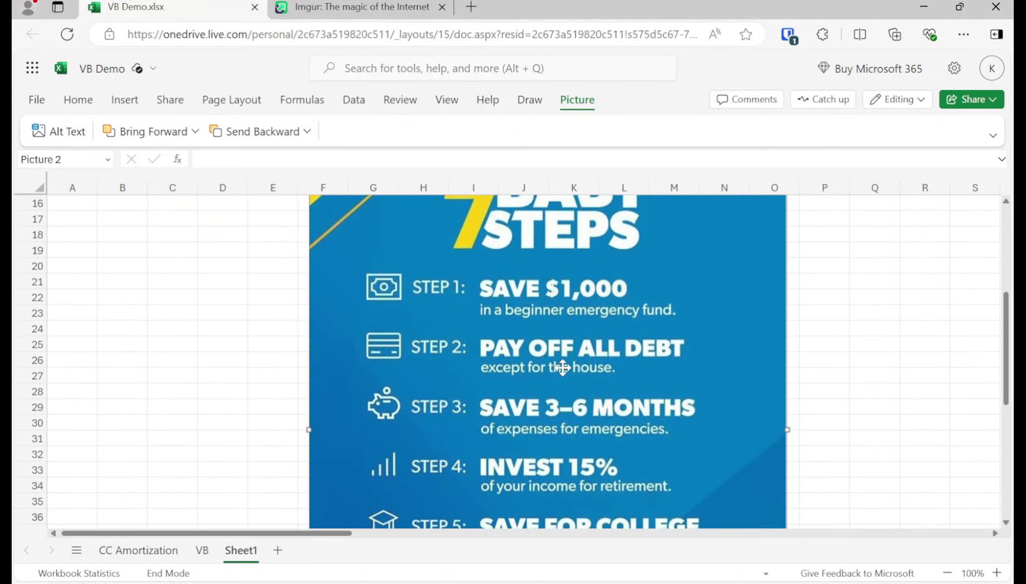
scroll(499, 394, "up", 1)
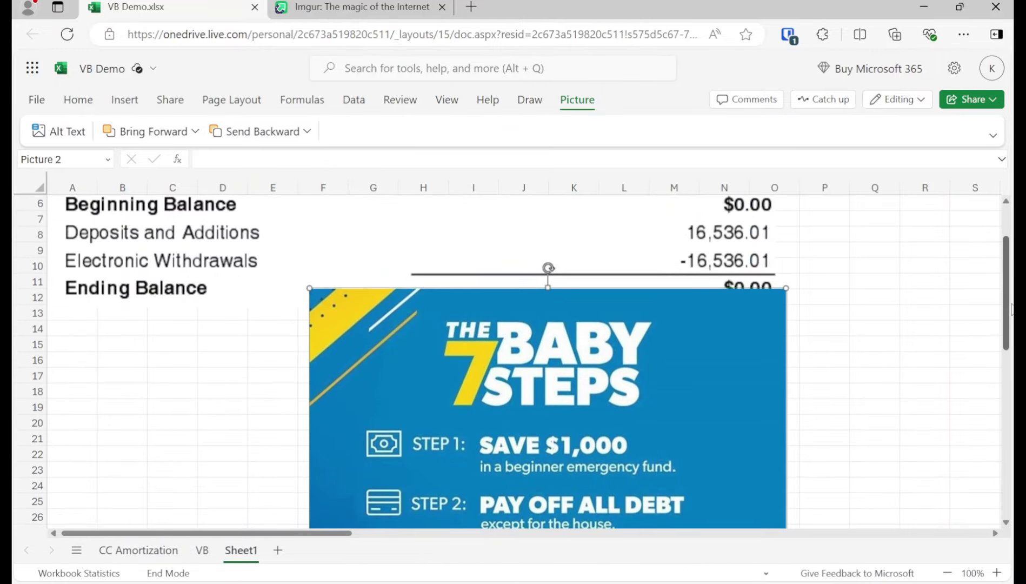
scroll(1009, 291, "up", 1)
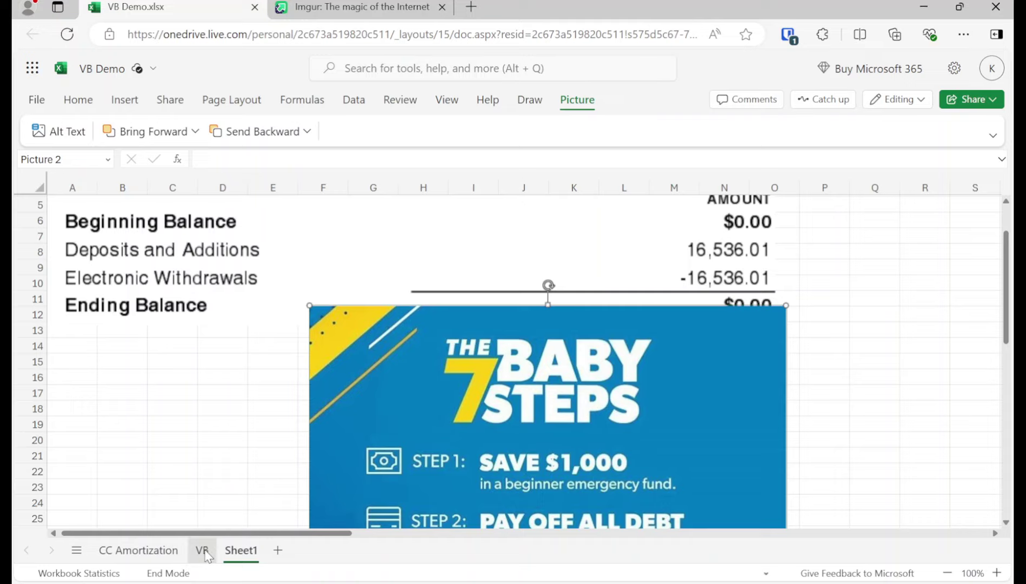
Switch to the VB sheet and check the Budget requirement in C21.
left_click(203, 550)
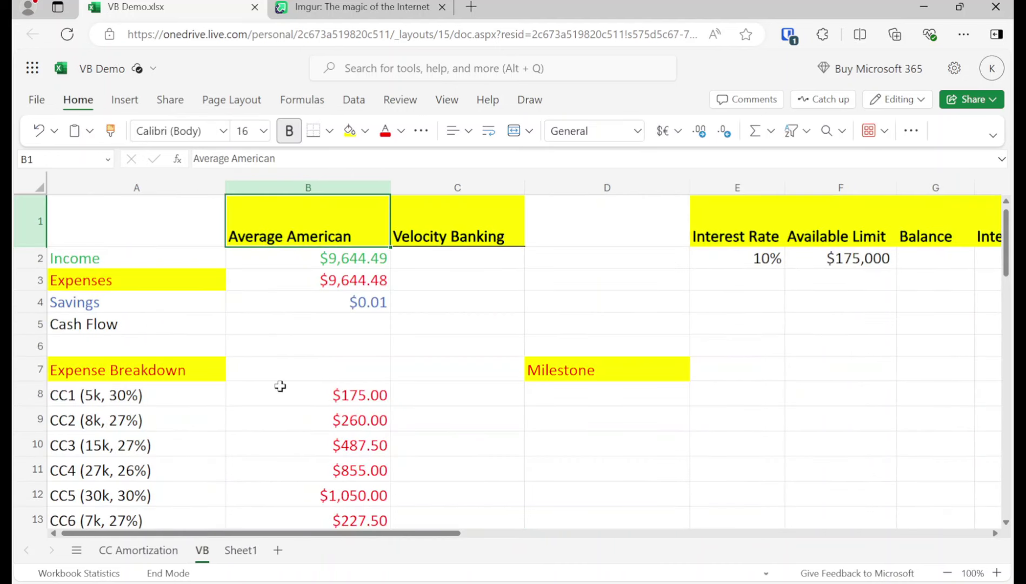
scroll(338, 379, "down", 4)
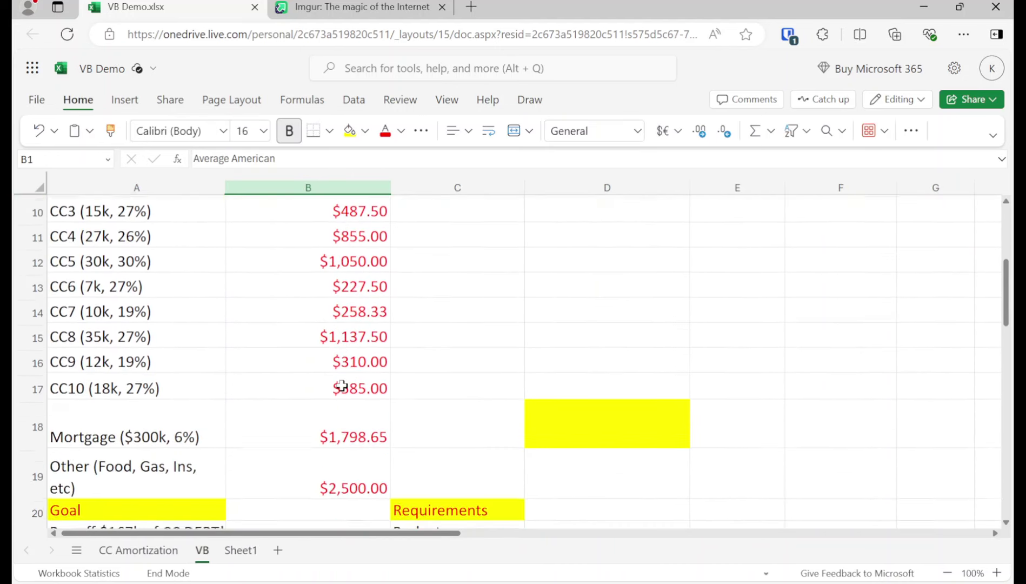
scroll(341, 386, "down", 1)
left_click(440, 455)
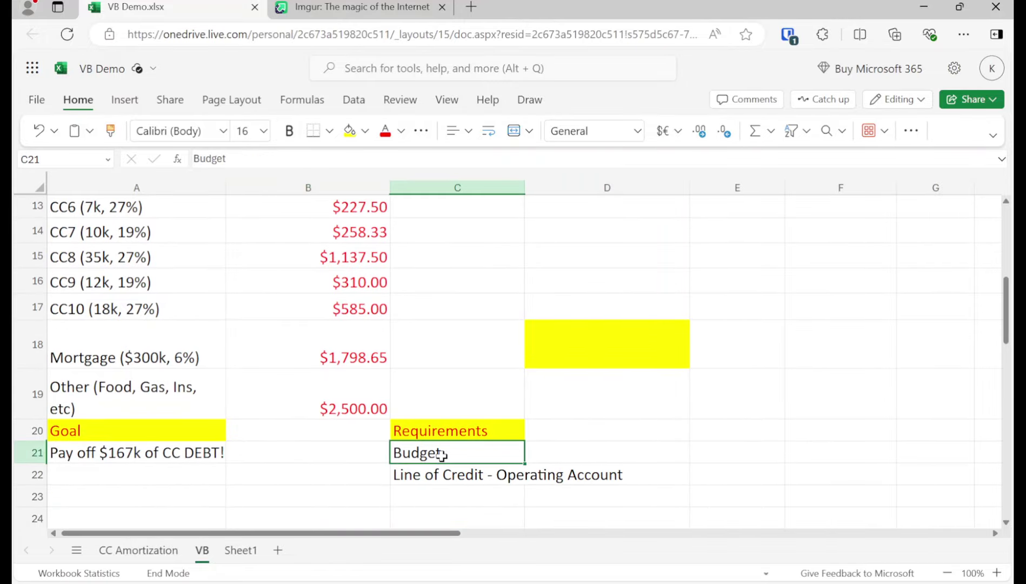
scroll(440, 453, "up", 5)
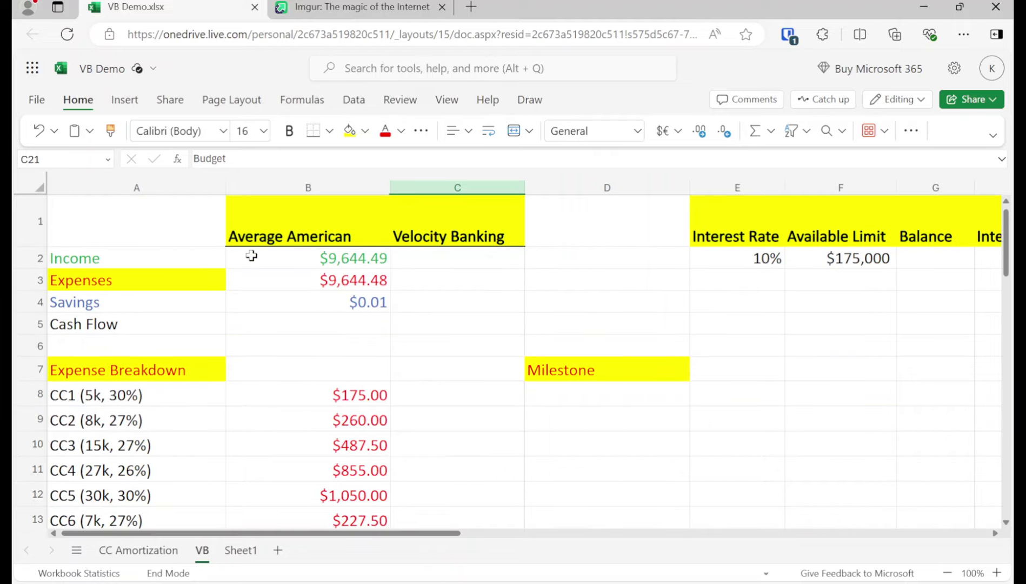
scroll(251, 368, "down", 1)
scroll(251, 367, "down", 2)
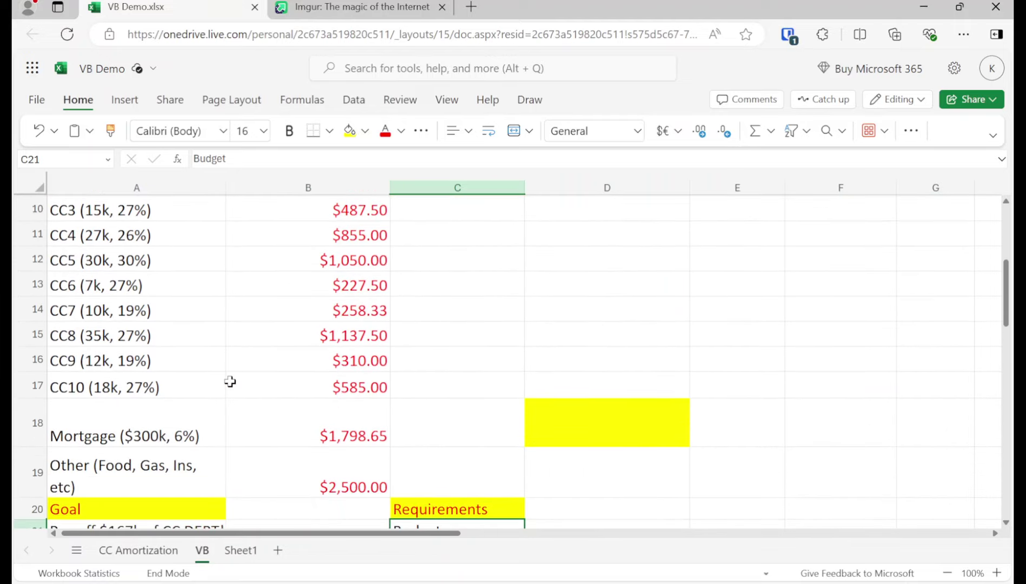
Review the CC10, Mortgage and Other (Food, Gas, Ins, etc) expense labels.
left_click(147, 389)
left_click(151, 430)
left_click(166, 478)
scroll(316, 463, "up", 3)
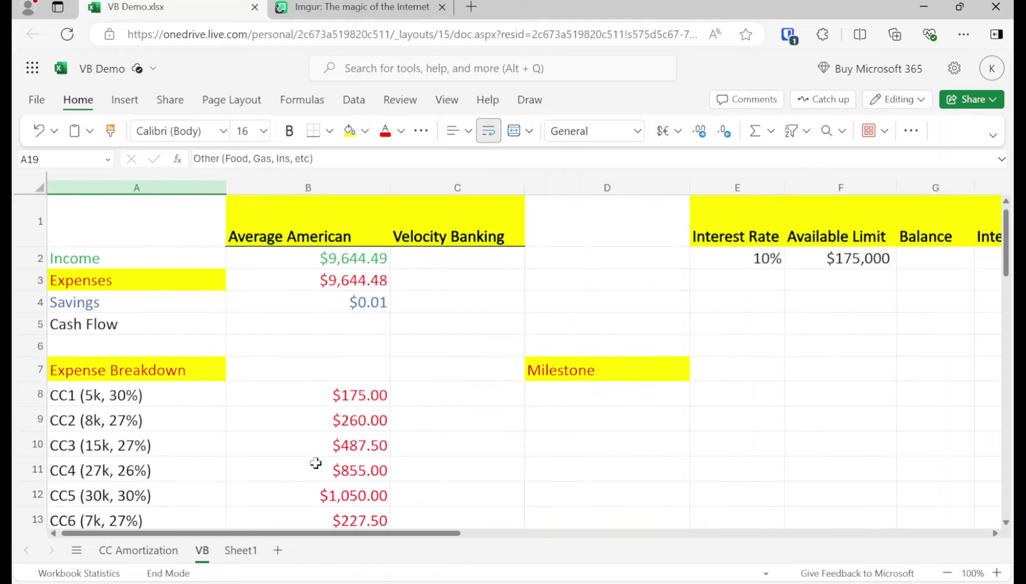
scroll(299, 445, "down", 1)
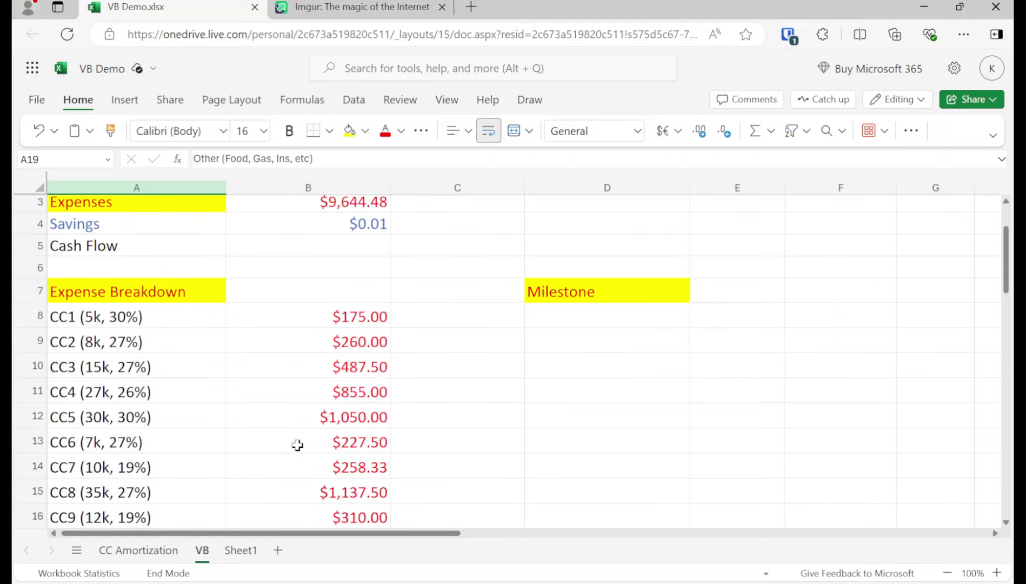
scroll(296, 444, "down", 1)
scroll(297, 444, "down", 2)
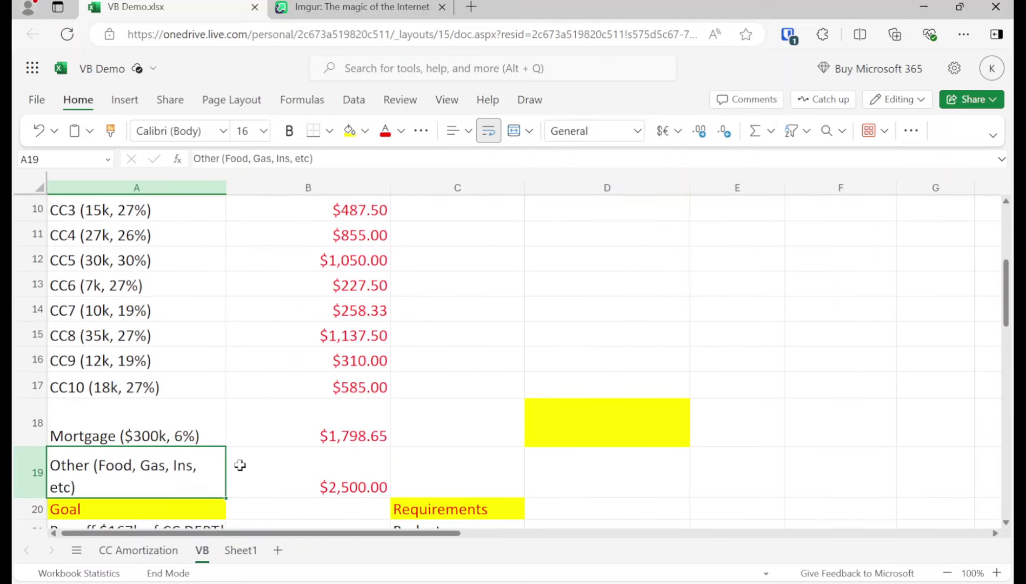
scroll(323, 471, "up", 3)
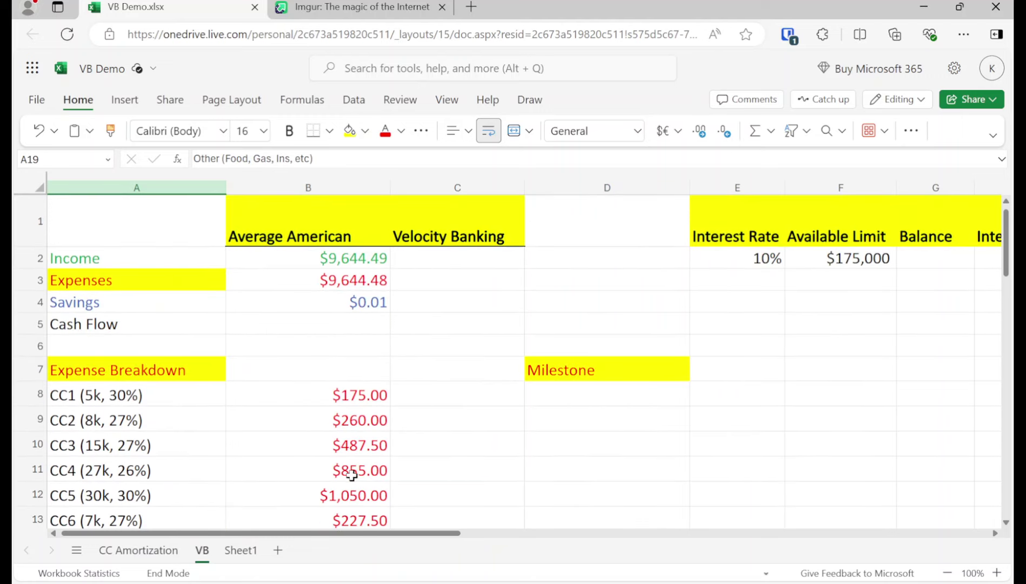
Check the 'Pay off $167k of CC DEBT!' goal and the $1,798.65 Mortgage expense.
scroll(362, 485, "down", 5)
scroll(222, 467, "up", 3)
scroll(222, 465, "up", 1)
scroll(172, 460, "down", 3)
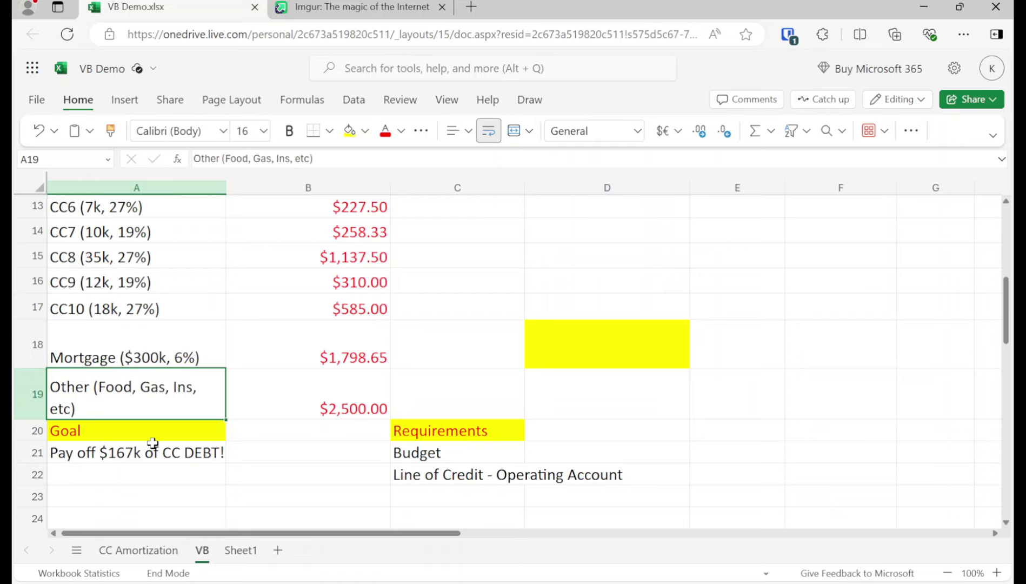
left_click(134, 450)
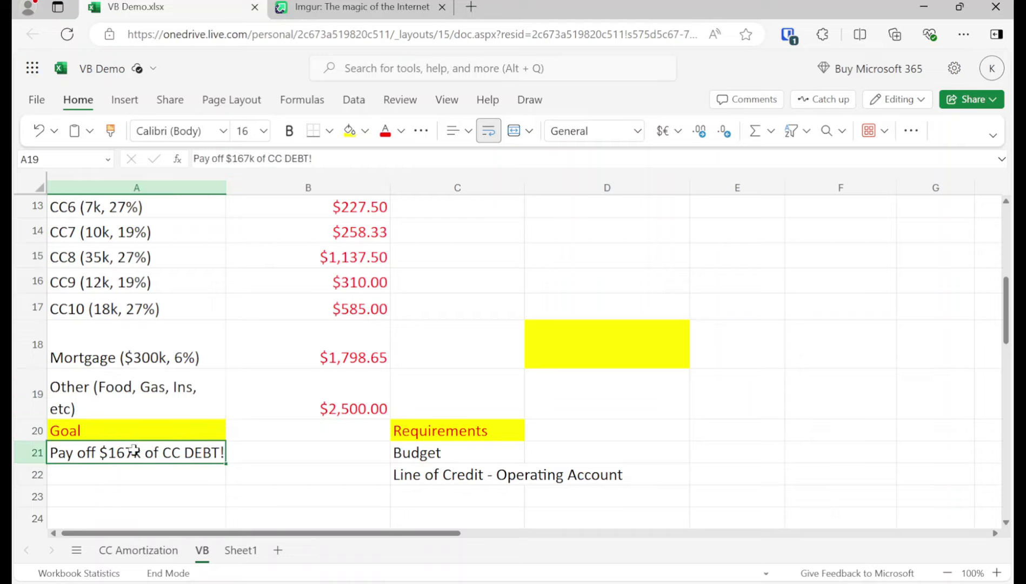
left_click(106, 354)
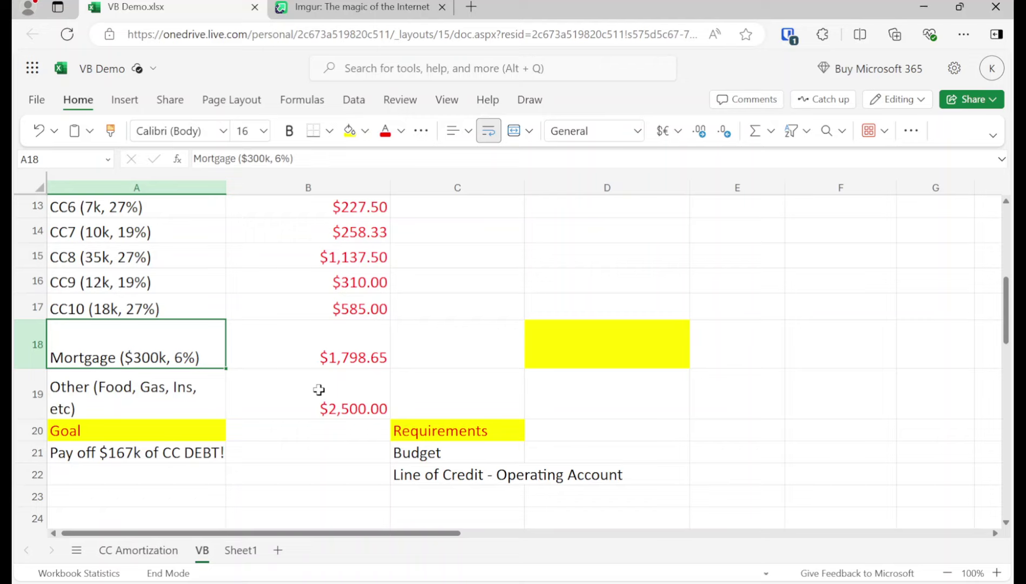
left_click(251, 552)
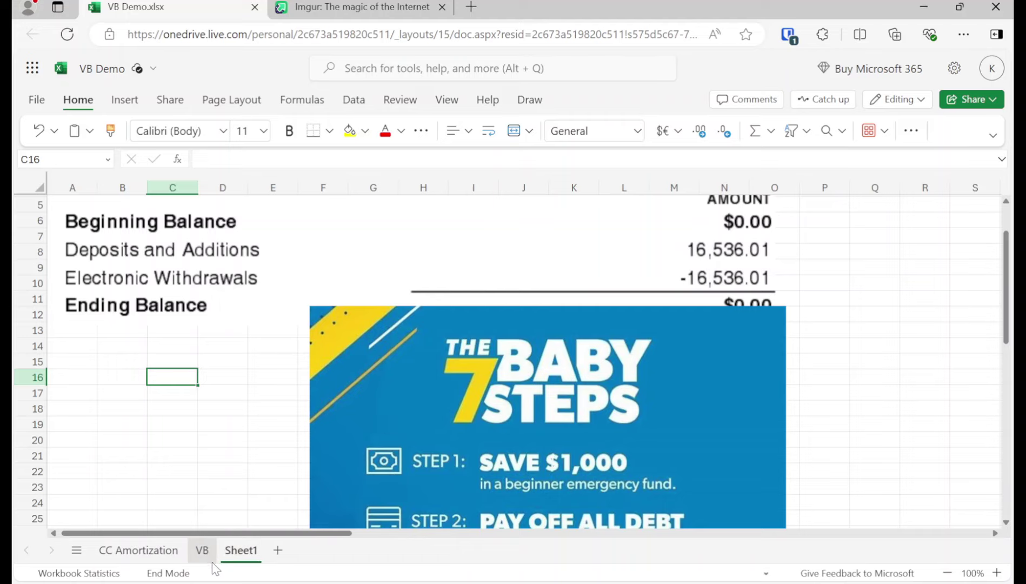
left_click(201, 551)
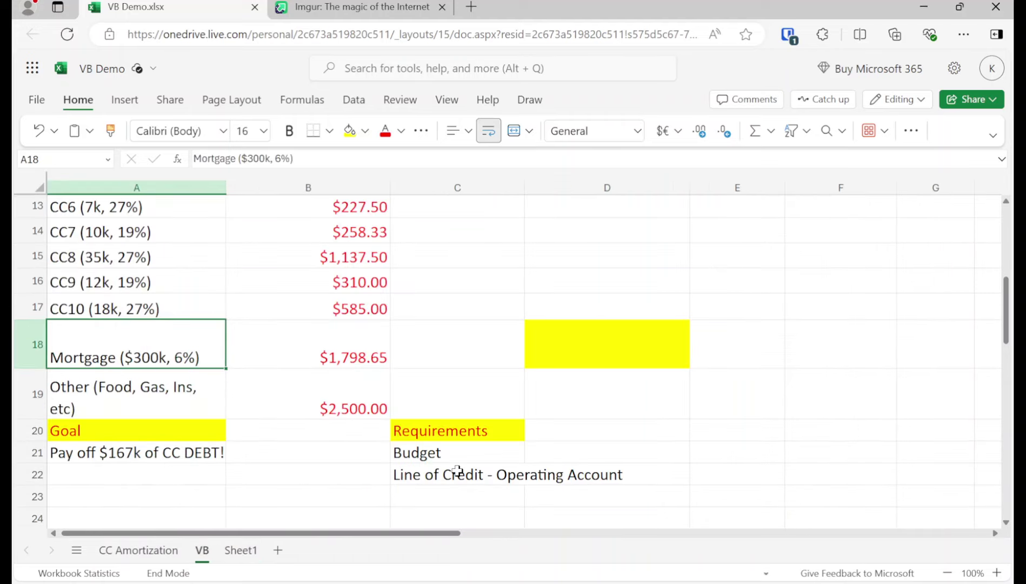
left_click(456, 475)
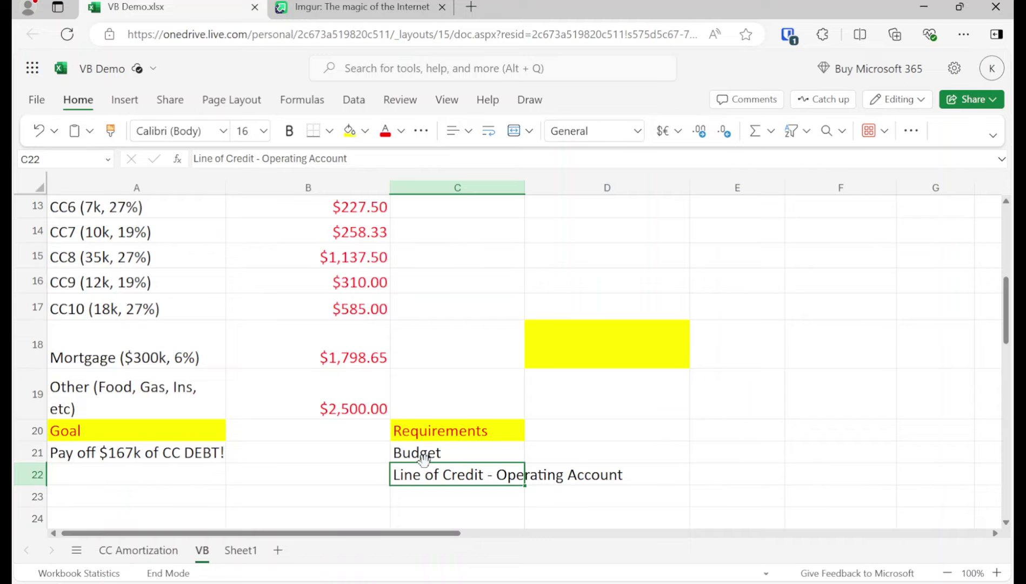
scroll(416, 449, "up", 2)
scroll(417, 451, "down", 2)
scroll(419, 433, "up", 5)
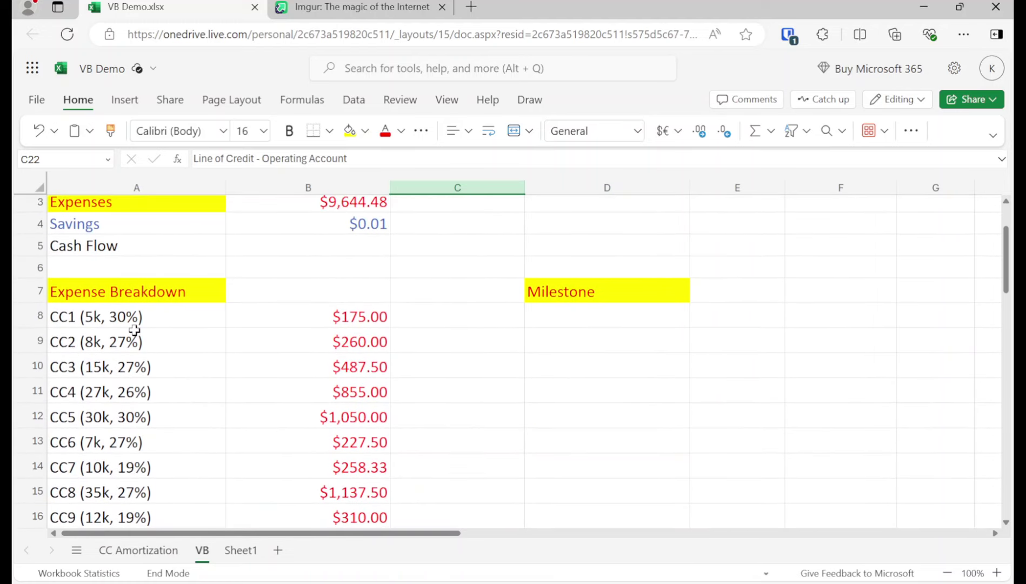
left_click(134, 319)
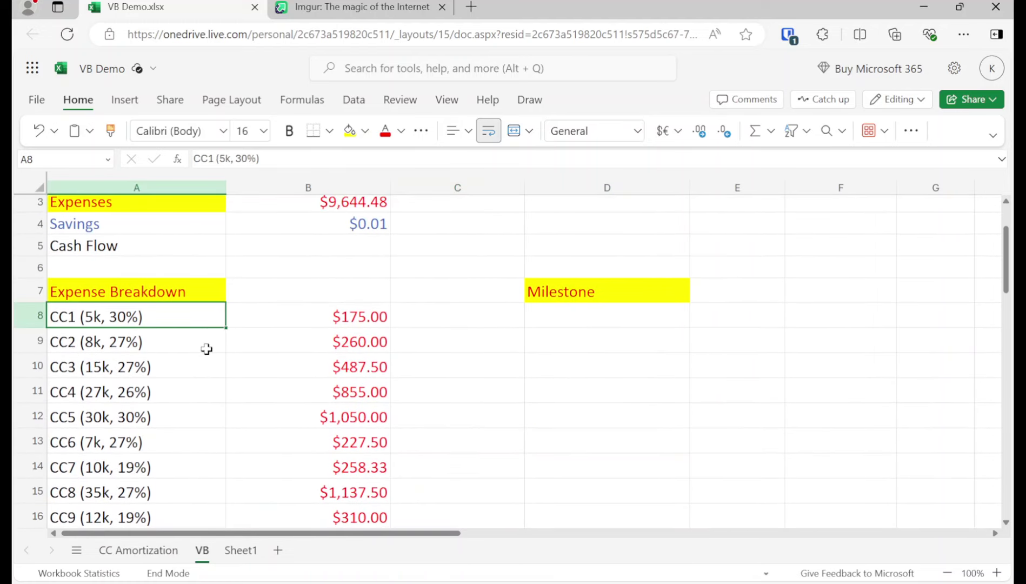
scroll(207, 349, "up", 1)
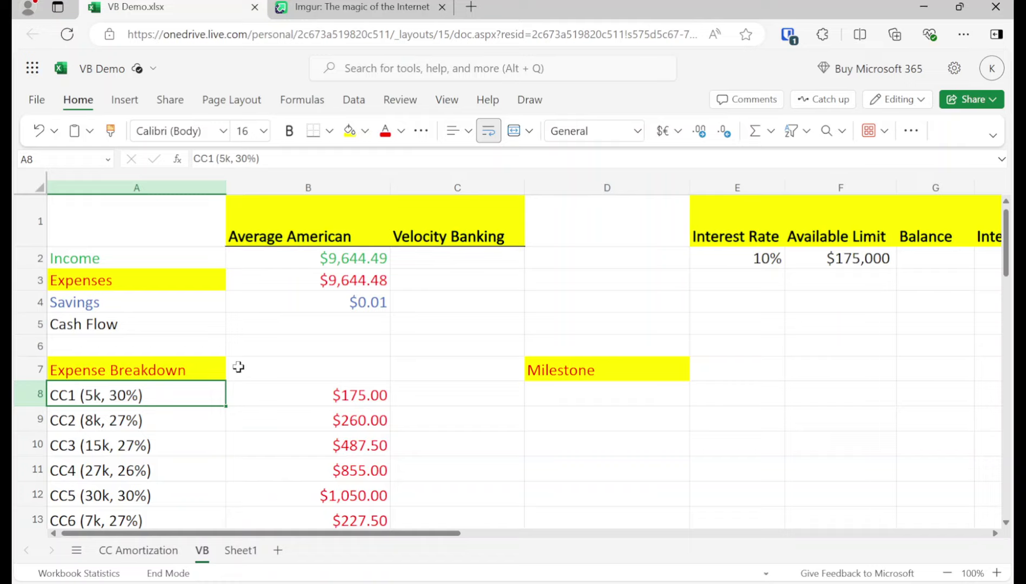
left_click(822, 257)
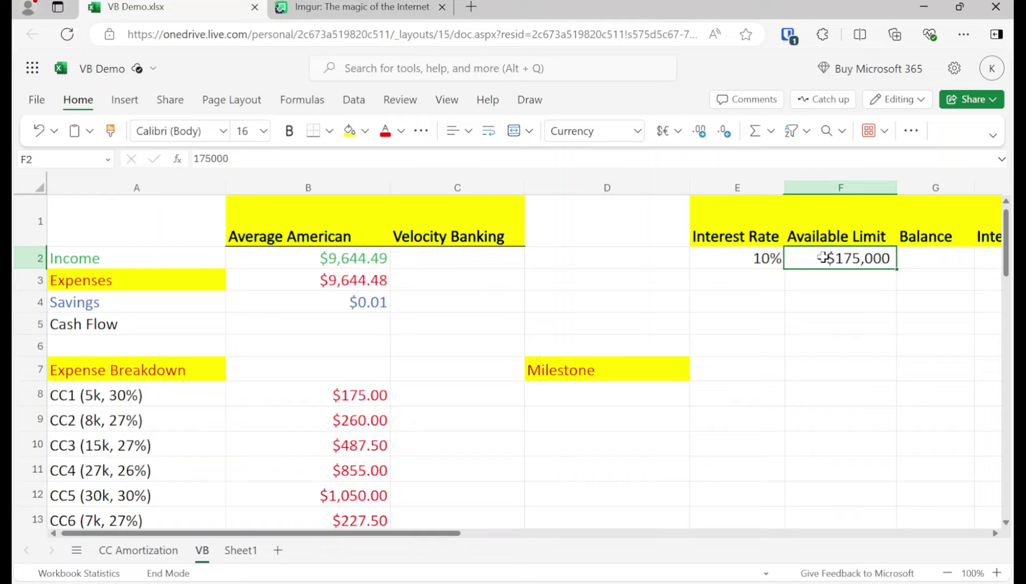
Copy the $9,644.49 Average American income from B2 into Velocity Banking's C2.
left_click(365, 257)
key("ctrl+c")
key("Right")
key("ctrl+v")
key("Return")
key("Down")
key("Left")
Enter 0 as the Velocity Banking savings in C4 and confirm it on the VB sheet.
scroll(324, 335, "up", 1)
left_click_drag(327, 534, 310, 534)
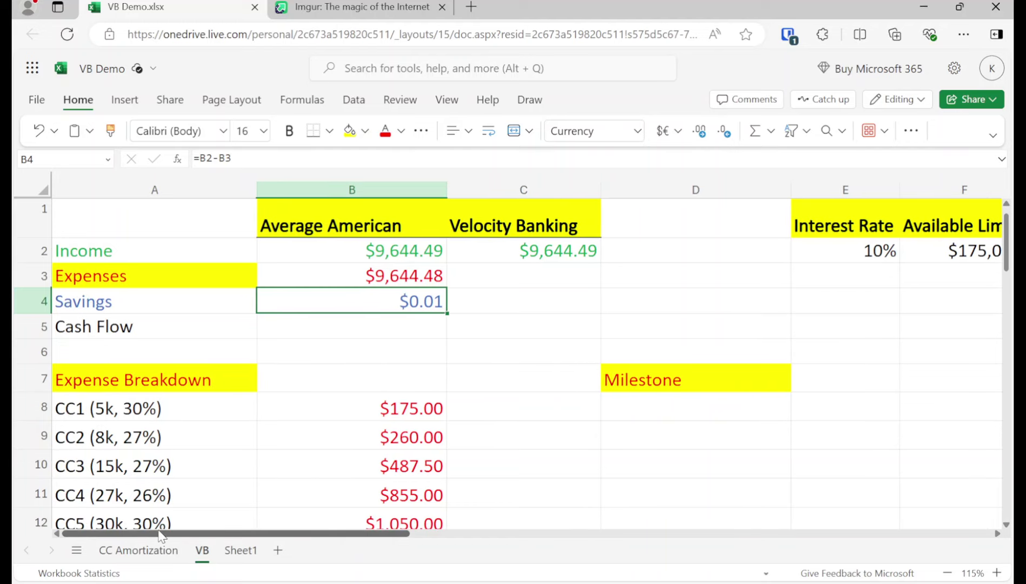
left_click(489, 297)
type("0")
key("Return")
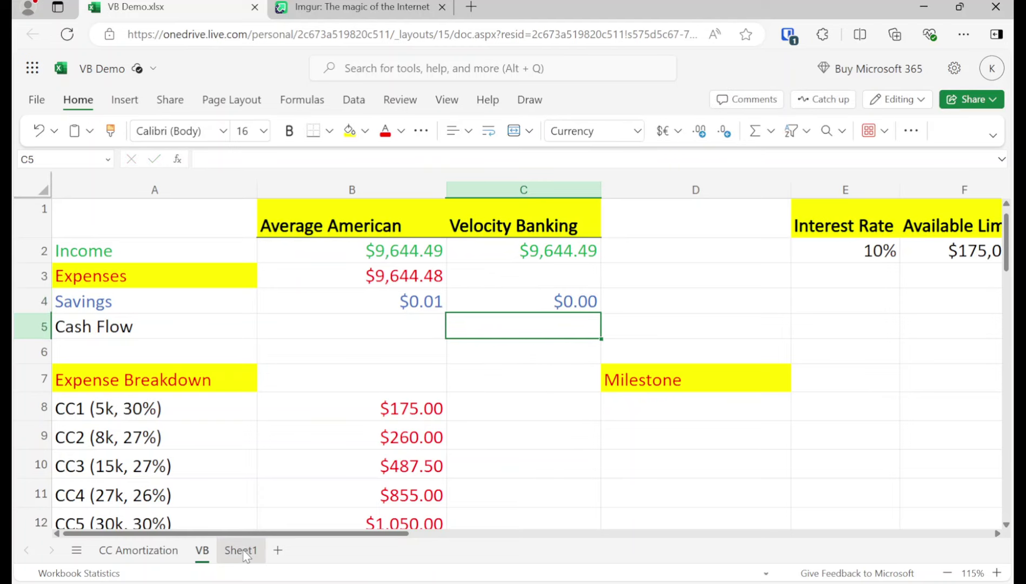
left_click(241, 550)
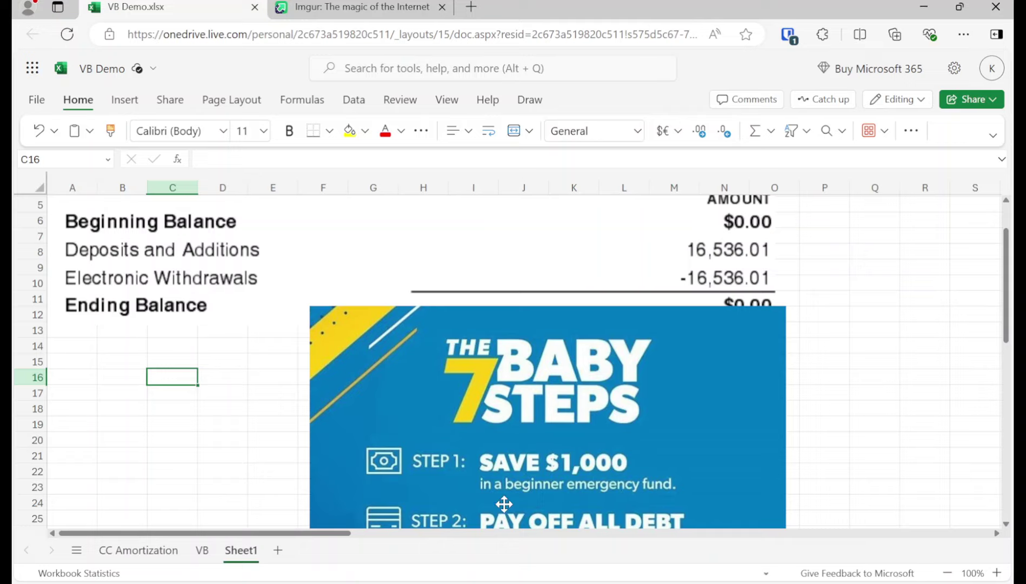
left_click(198, 557)
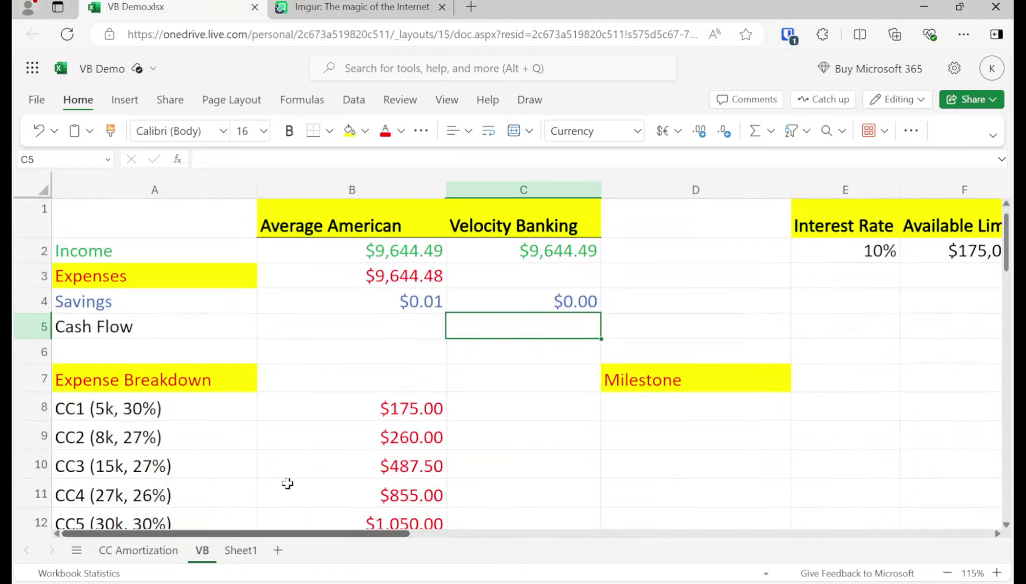
left_click(542, 302)
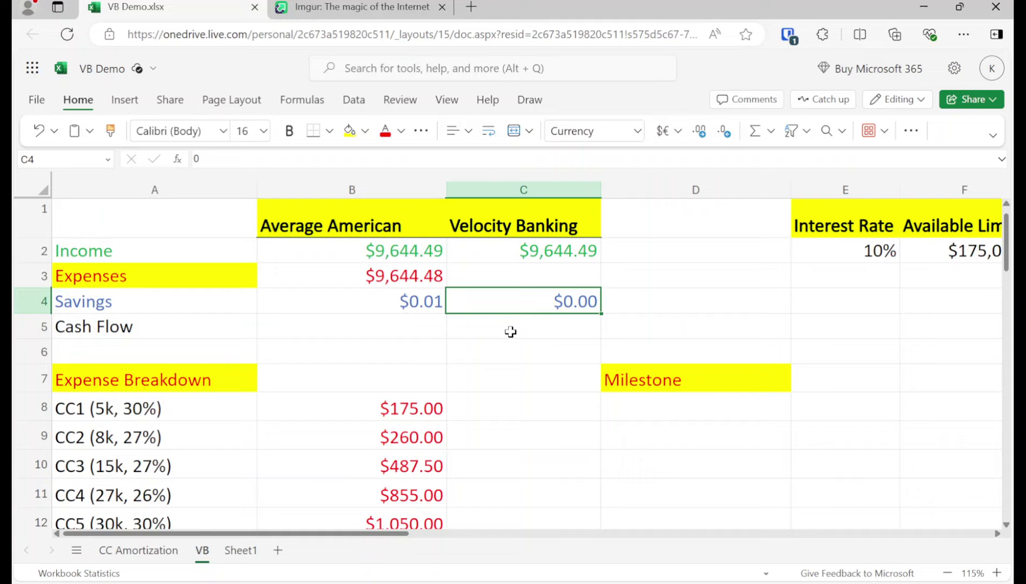
Copy the expense amounts from B8:B19 into the Velocity Banking column C.
left_click(384, 410)
key("shift+Down")
key("shift+Down")
key("shift+Down")
key("shift+Down")
key("shift+Down")
key("shift+Down")
key("shift+Down")
key("shift+Down")
key("shift+Down")
key("shift+Down")
key("shift+Down")
key("shift+Down")
key("shift+Down")
key("shift+Down")
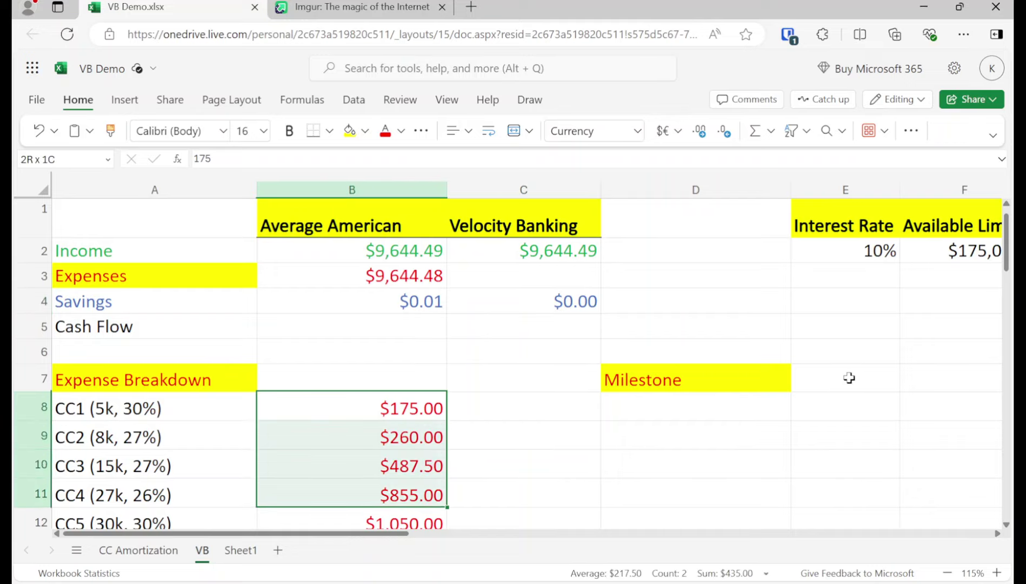
key("shift+Up")
key("shift+Up")
key("shift+Up")
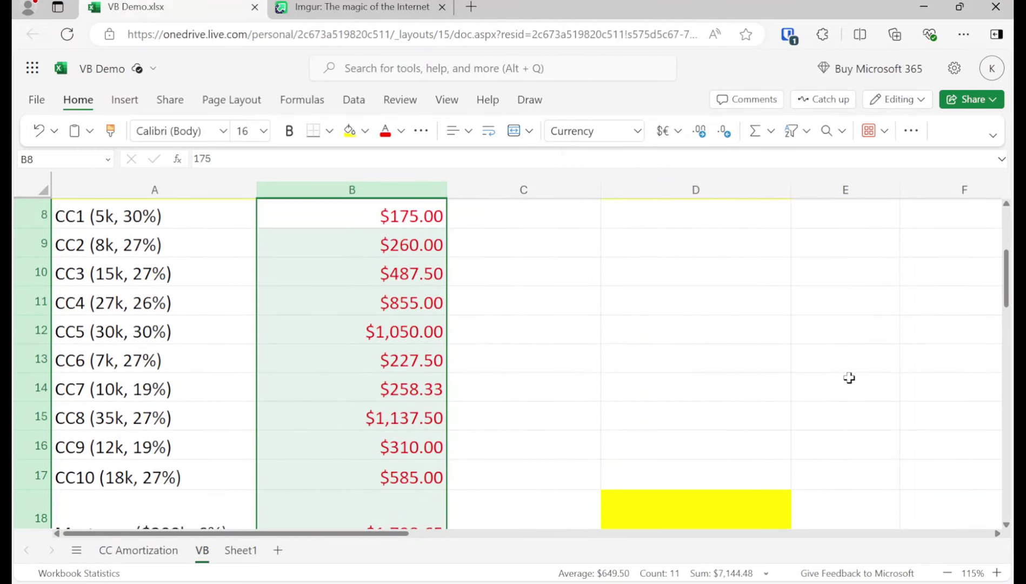
key("shift+Down")
key("ctrl+c")
key("Right")
key("ctrl+v")
Copy the $9,644.48 expenses total from B3 into C3.
key("Up")
key("Up")
key("Up")
key("Up")
key("Up")
key("Up")
key("Up")
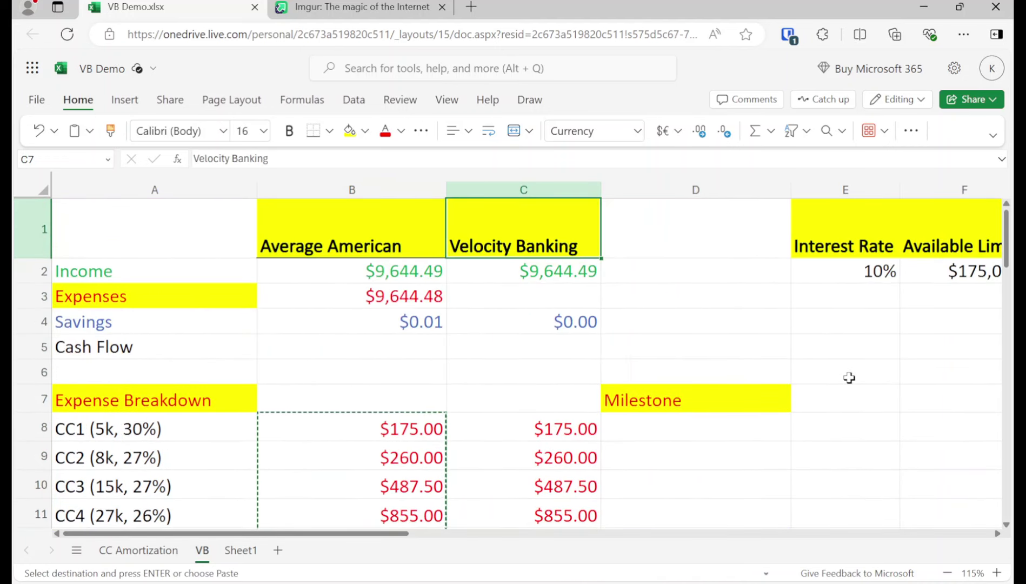
key("Down")
key("Down")
key("Left")
key("ctrl+c")
key("Right")
key("ctrl+v")
Enter =C2-C3 as the Cash Flow in C5, giving $0.01, then compare the savings cells.
key("Down")
key("Down")
type("=2c-c3")
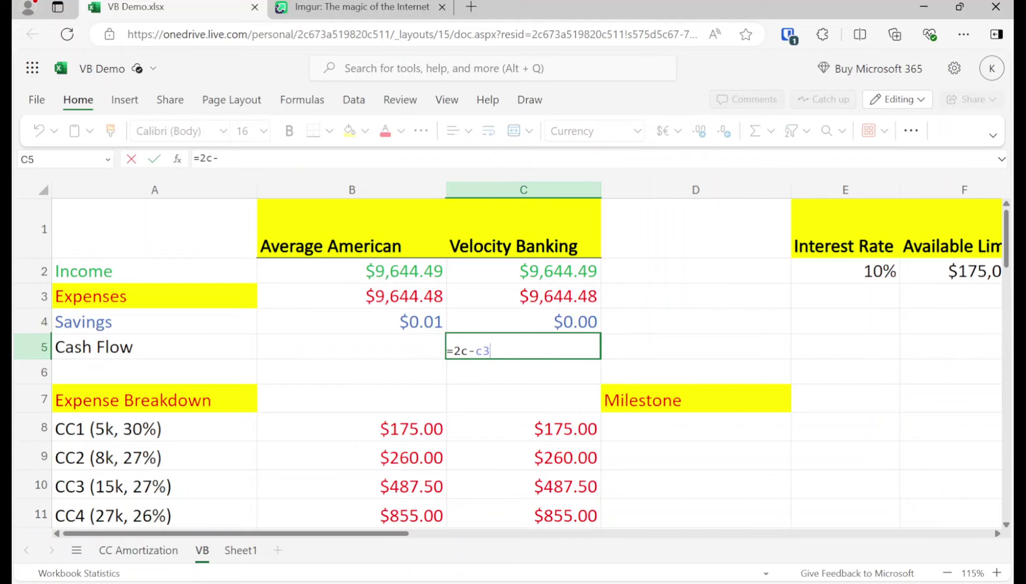
key("BackSpace")
key("BackSpace")
key("BackSpace")
key("BackSpace")
key("BackSpace")
type("c2-c3")
key("Return")
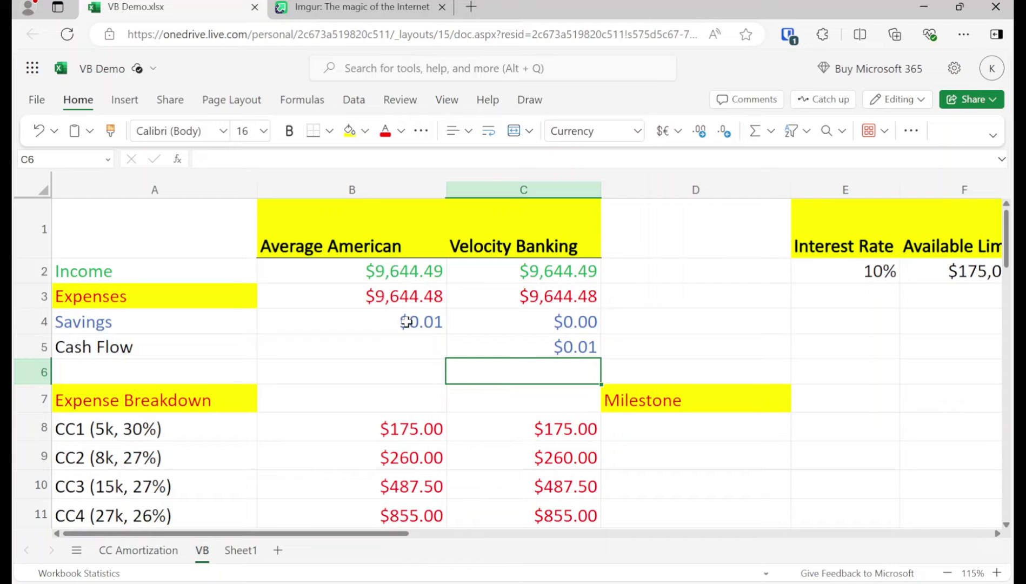
left_click(521, 328)
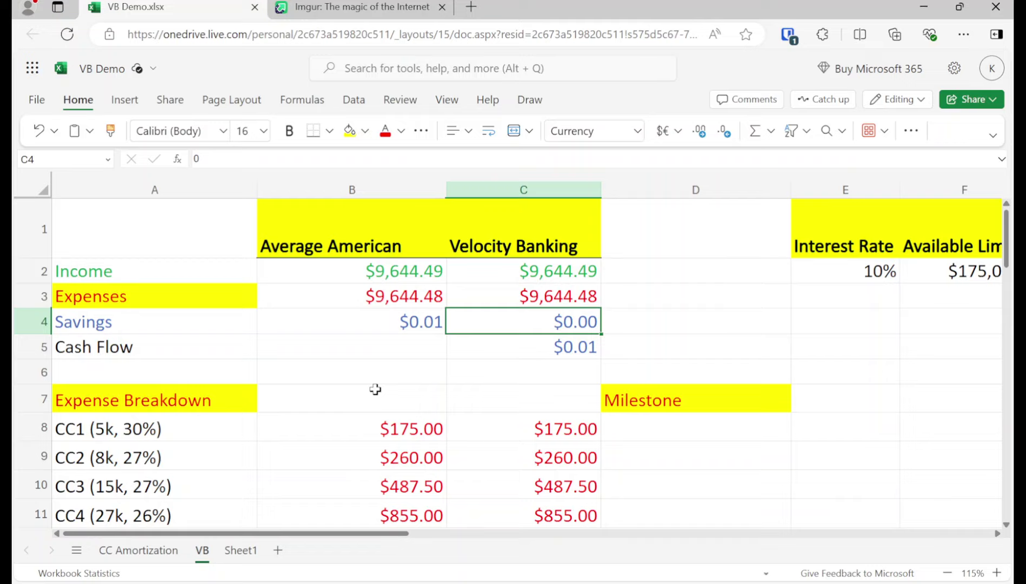
left_click(350, 324)
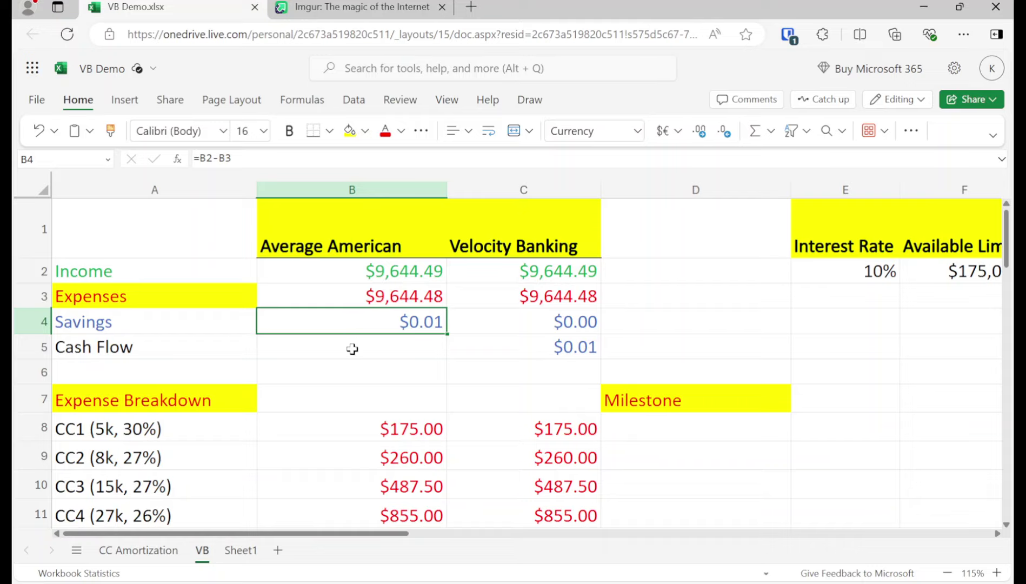
scroll(352, 351, "down", 5)
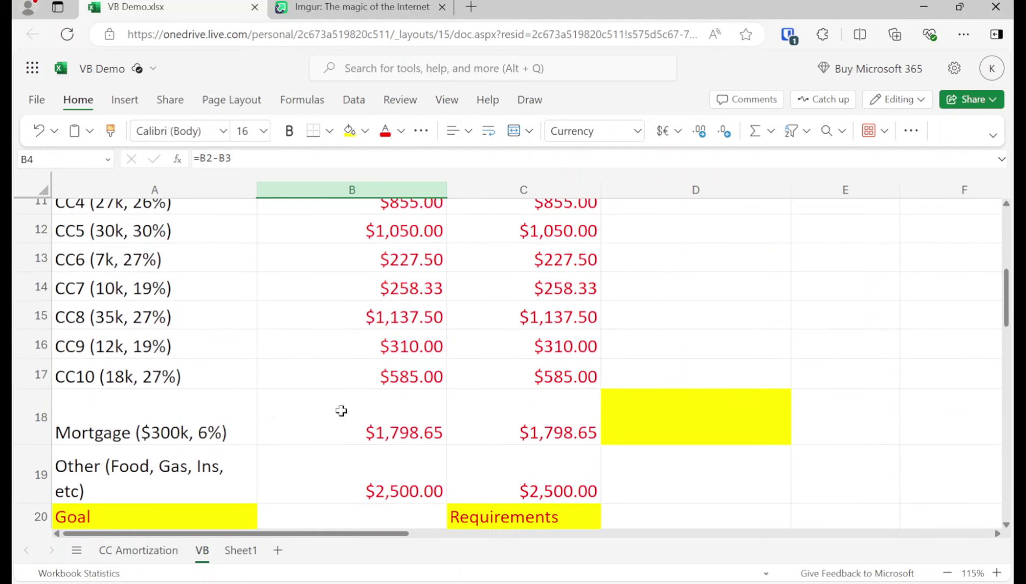
scroll(341, 413, "up", 3)
scroll(341, 408, "up", 2)
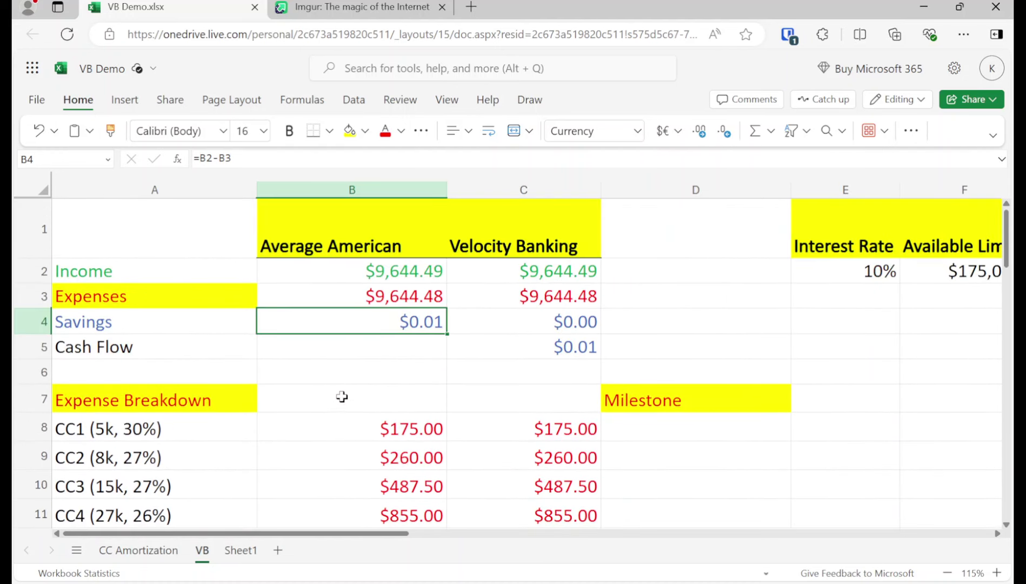
On CC Amortization, inspect the month-1 card payments and their total in B13.
left_click(146, 554)
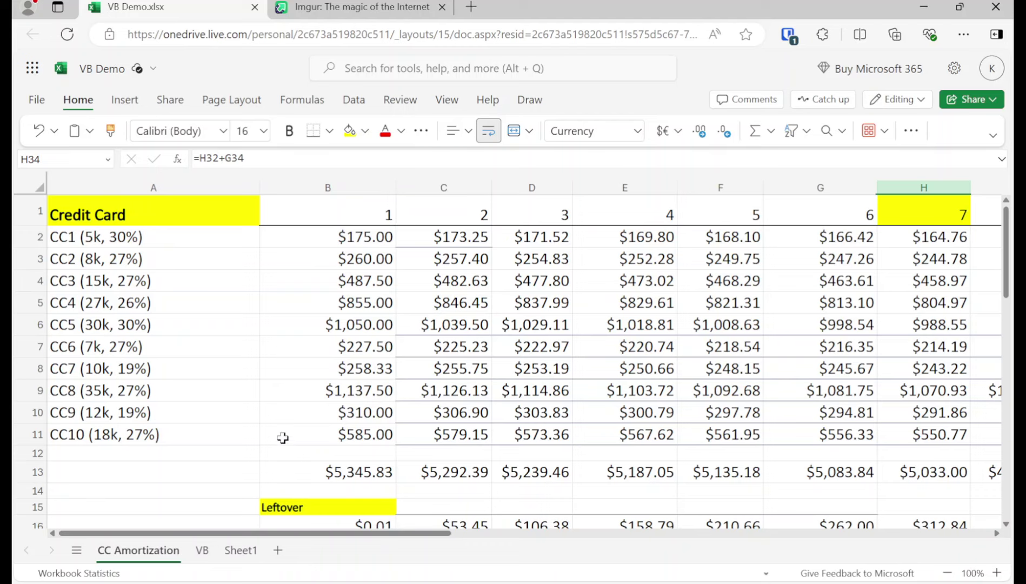
left_click(369, 236)
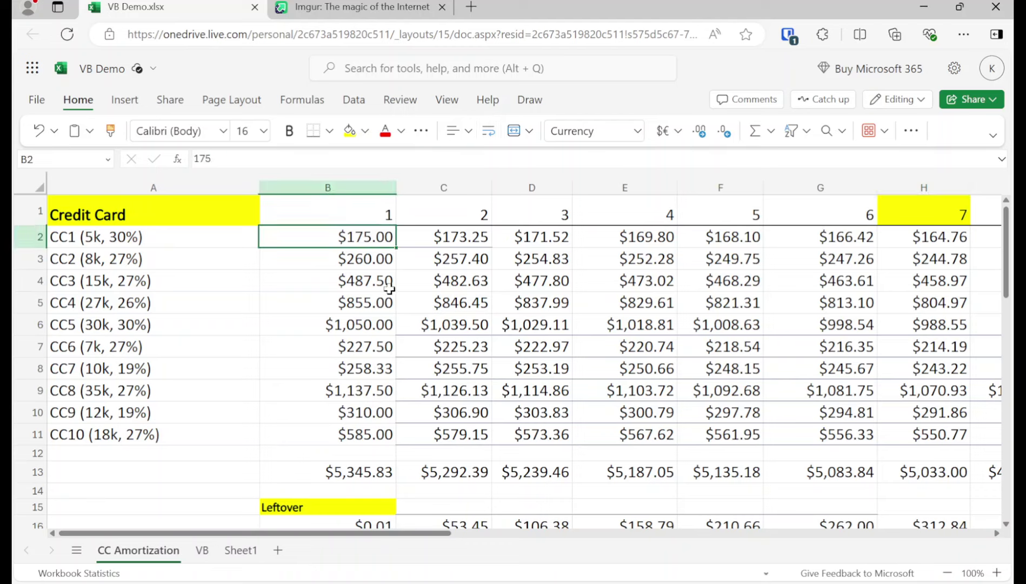
key("Up")
key("Right")
key("Right")
key("Right")
key("Left")
key("Left")
key("Left")
key("Down")
key("Down")
key("Down")
key("Down")
key("Left")
key("Down")
key("Down")
key("Down")
key("Down")
key("Down")
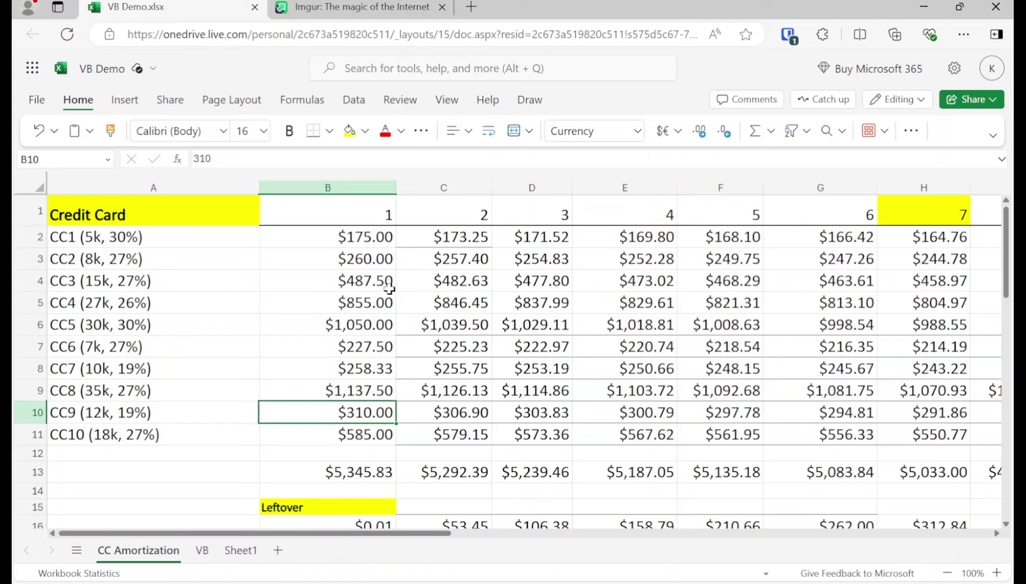
key("Up")
key("Up")
key("ctrl+Up")
Step along the monthly payment totals row.
key("Down")
key("Down")
key("Down")
key("Down")
key("ctrl+Down")
key("Down")
key("Down")
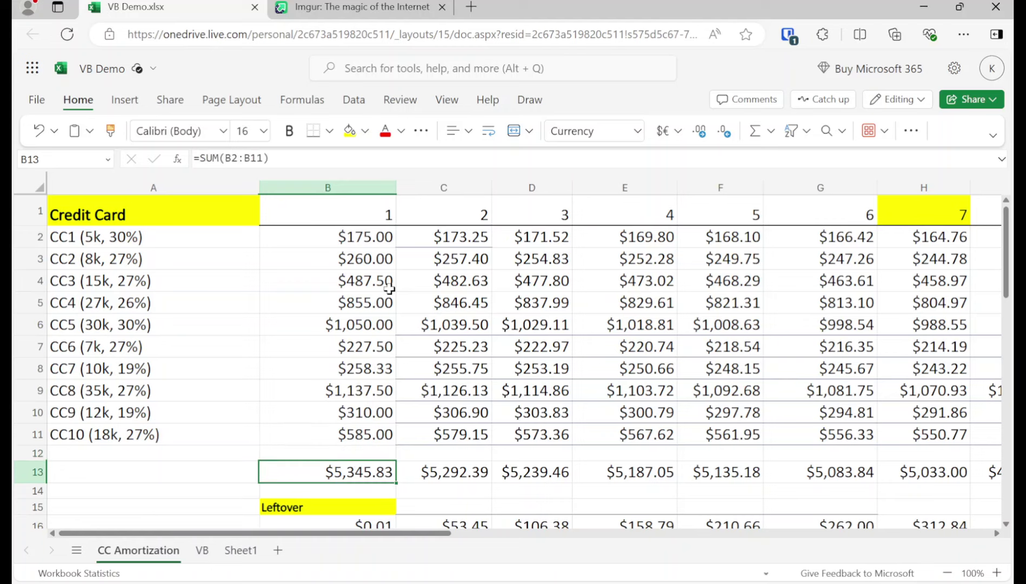
key("Right")
key("Right")
key("Right")
key("Right")
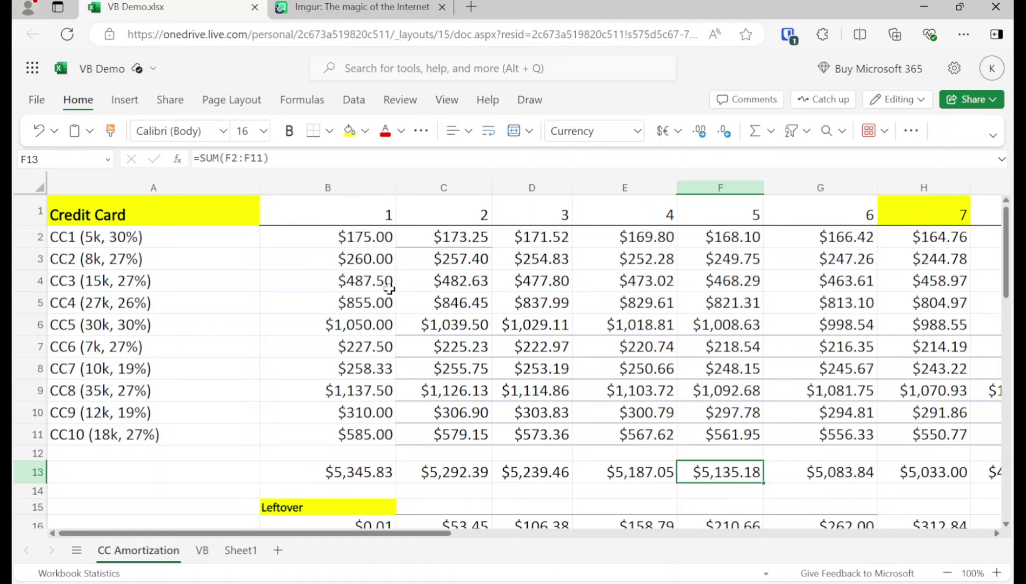
key("Right")
key("Right")
key("Left")
key("Left")
key("Left")
key("Left")
key("Home")
key("Down")
key("Down")
key("Down")
Inspect the Leftover formulas by month and the running Total Savings formula in C18.
key("Right")
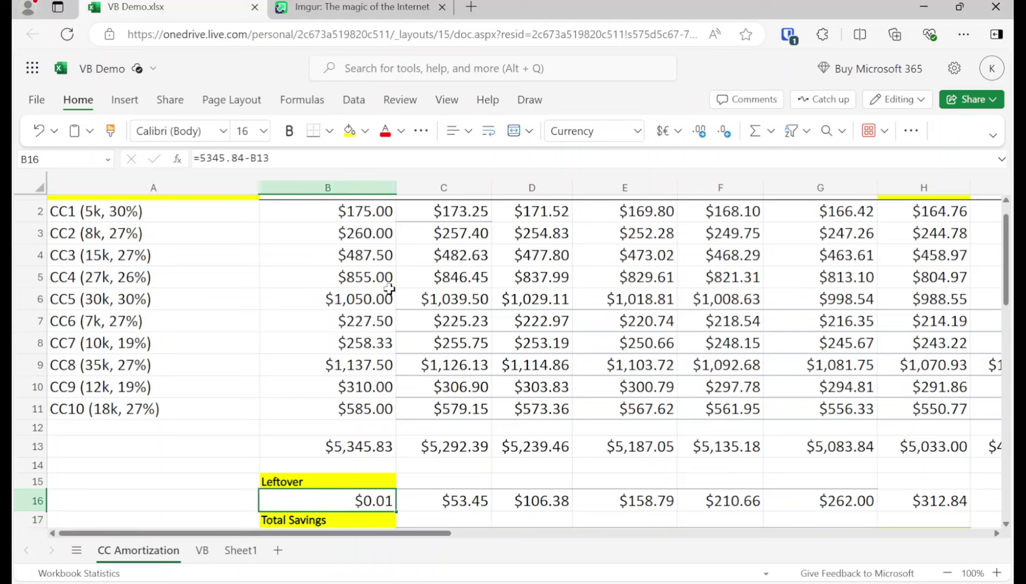
key("Right")
key("Right")
key("Right")
key("Right")
key("Right")
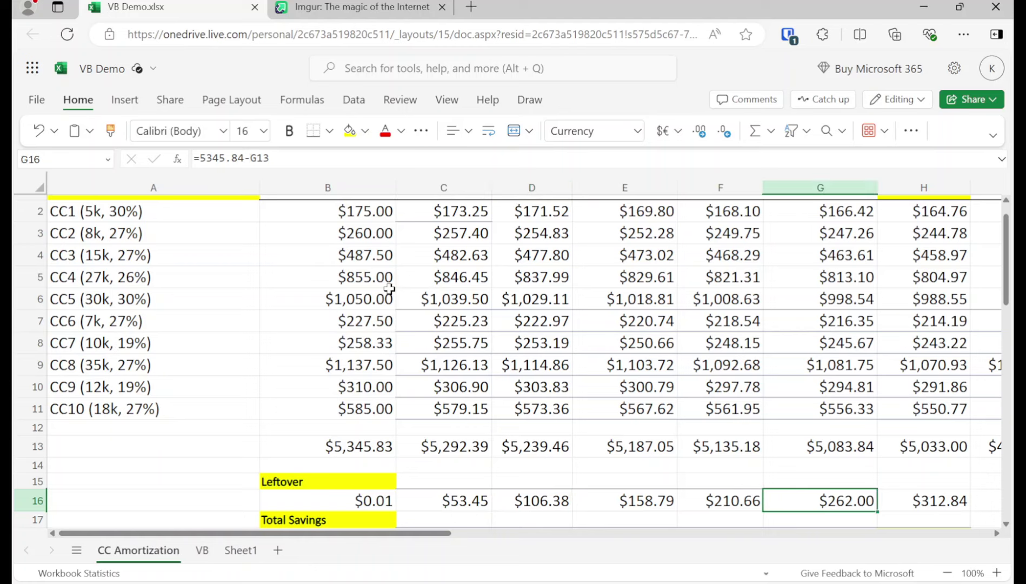
key("Right")
key("Left")
key("Left")
key("Left")
key("Left")
key("Left")
key("Left")
key("Left")
key("Down")
key("Down")
key("Down")
key("Up")
key("Right")
key("Right")
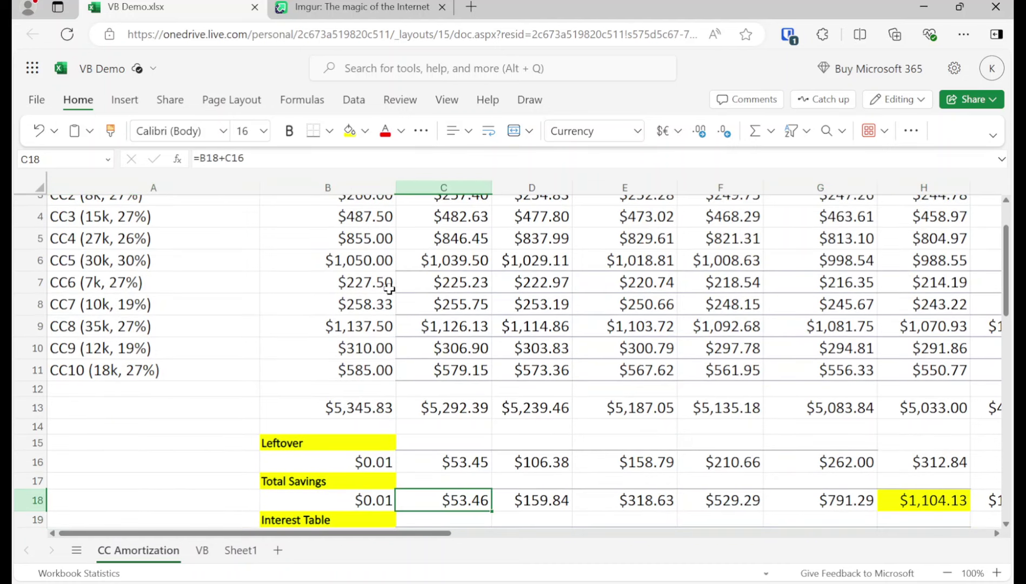
key("Right")
key("Right")
key("Right")
key("Right")
key("Right")
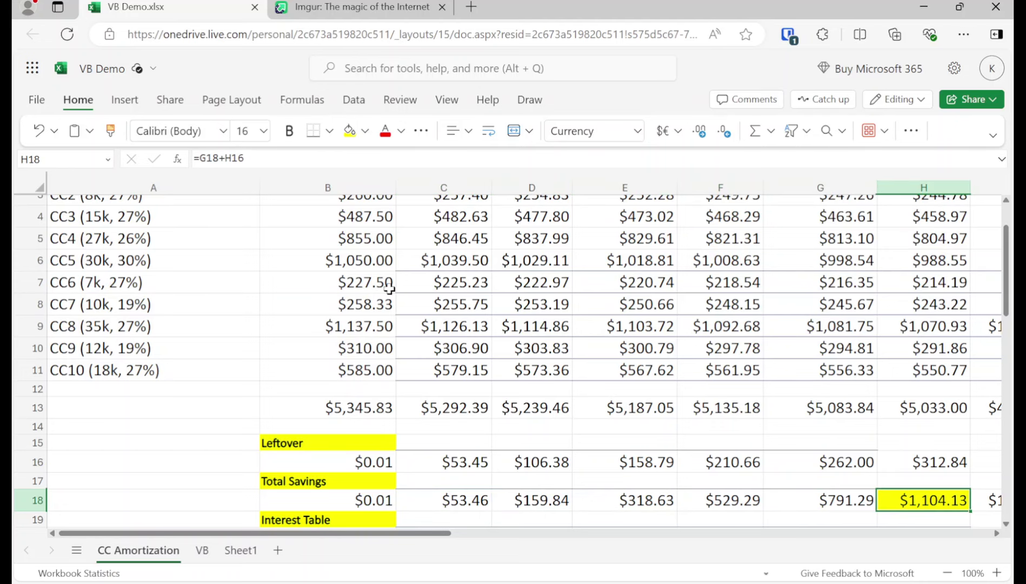
scroll(895, 263, "up", 2)
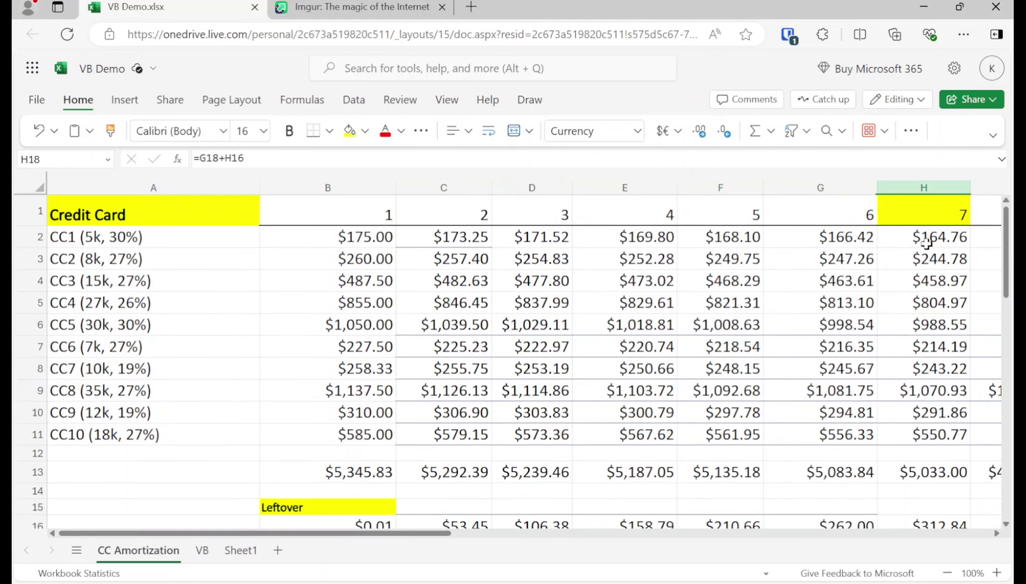
scroll(920, 260, "down", 2)
scroll(904, 290, "down", 2)
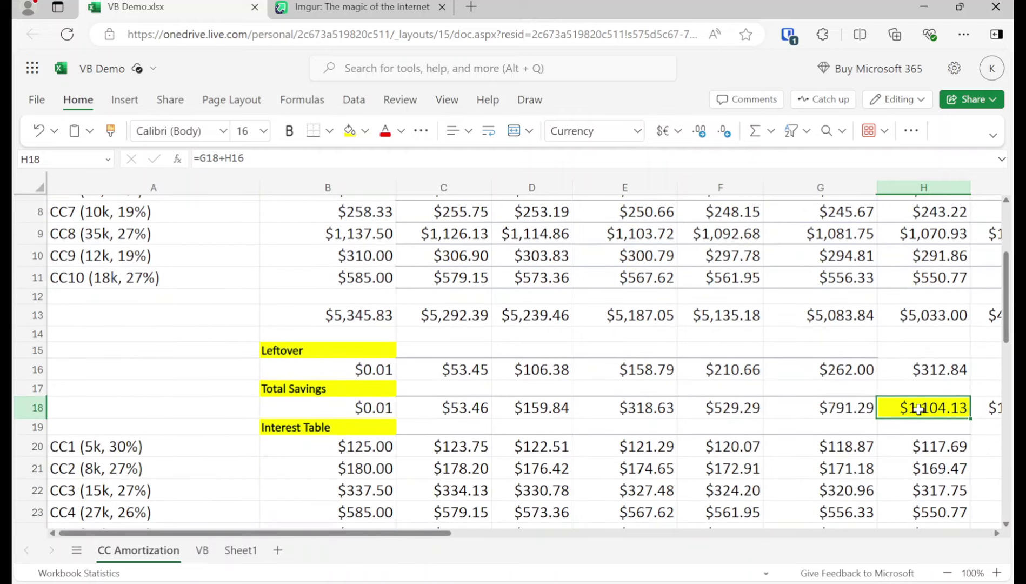
scroll(919, 408, "up", 2)
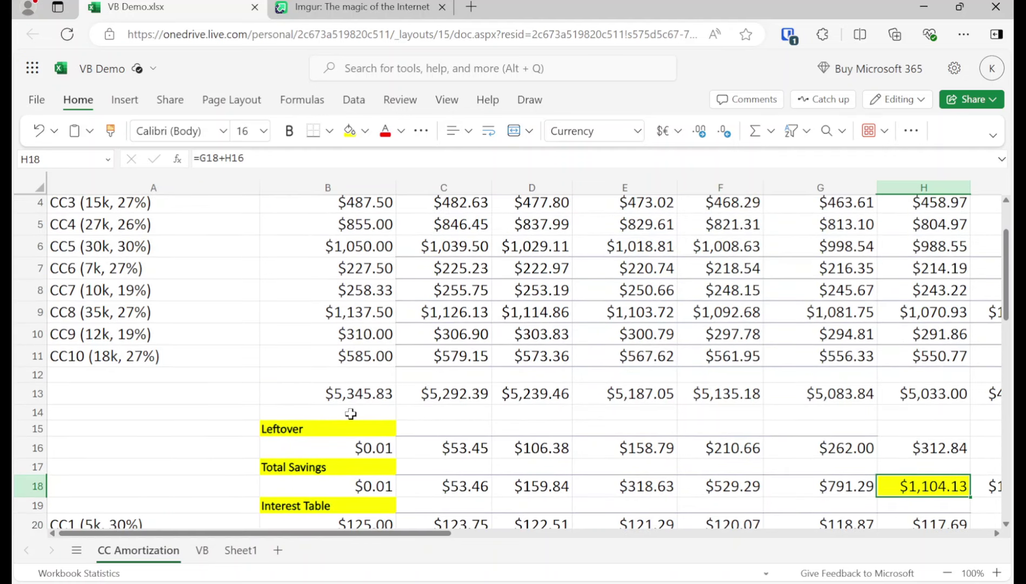
scroll(353, 410, "down", 2)
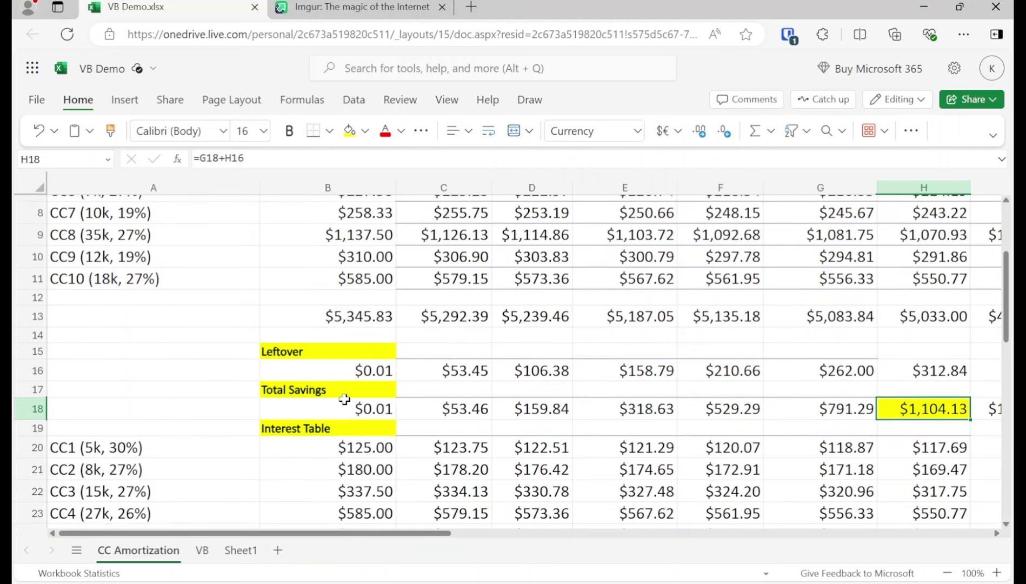
scroll(345, 399, "up", 3)
scroll(345, 394, "down", 3)
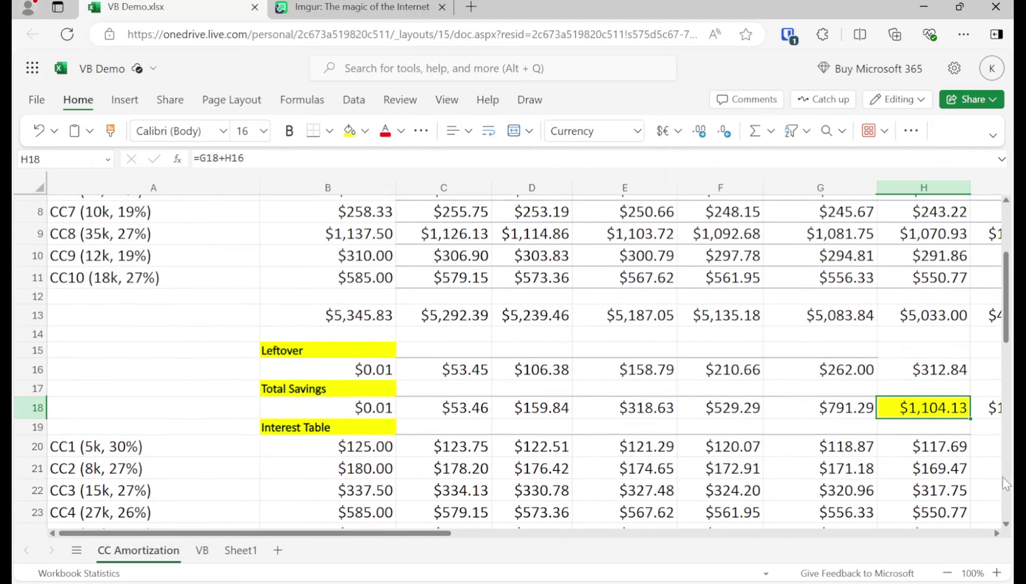
scroll(925, 430, "down", 5)
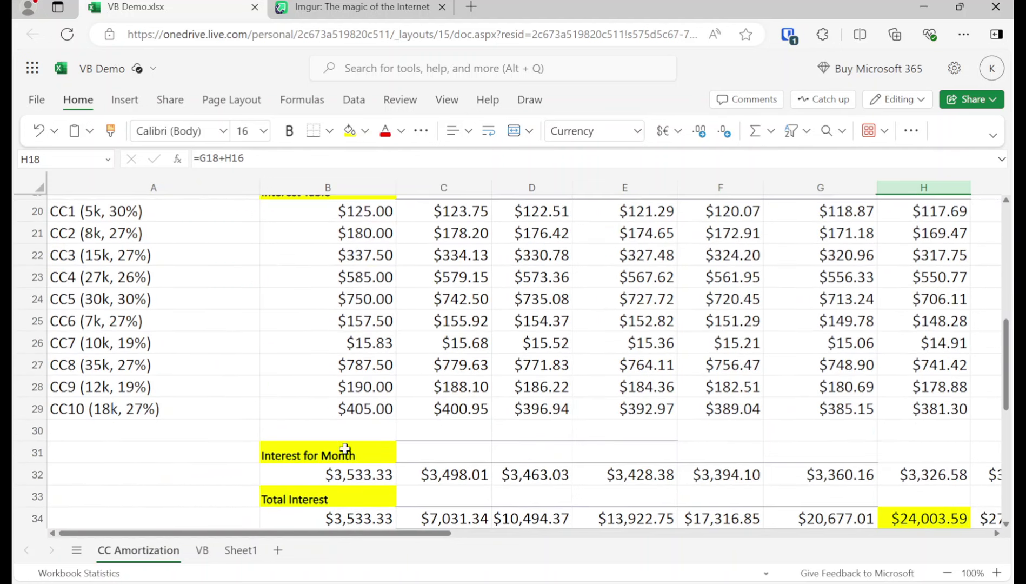
scroll(328, 514, "down", 1)
scroll(324, 371, "up", 3)
scroll(314, 387, "up", 2)
scroll(417, 414, "down", 4)
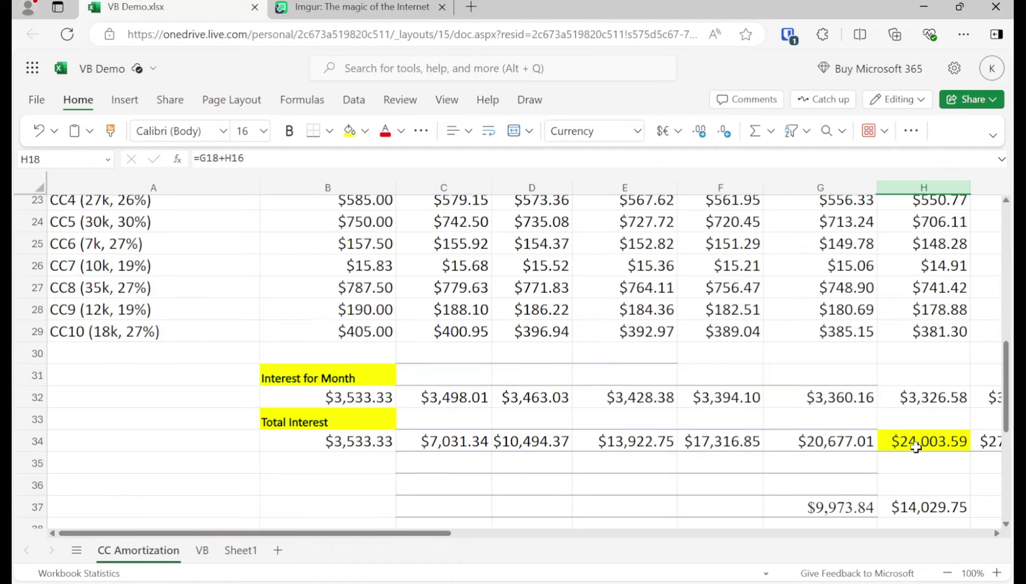
scroll(914, 433, "up", 5)
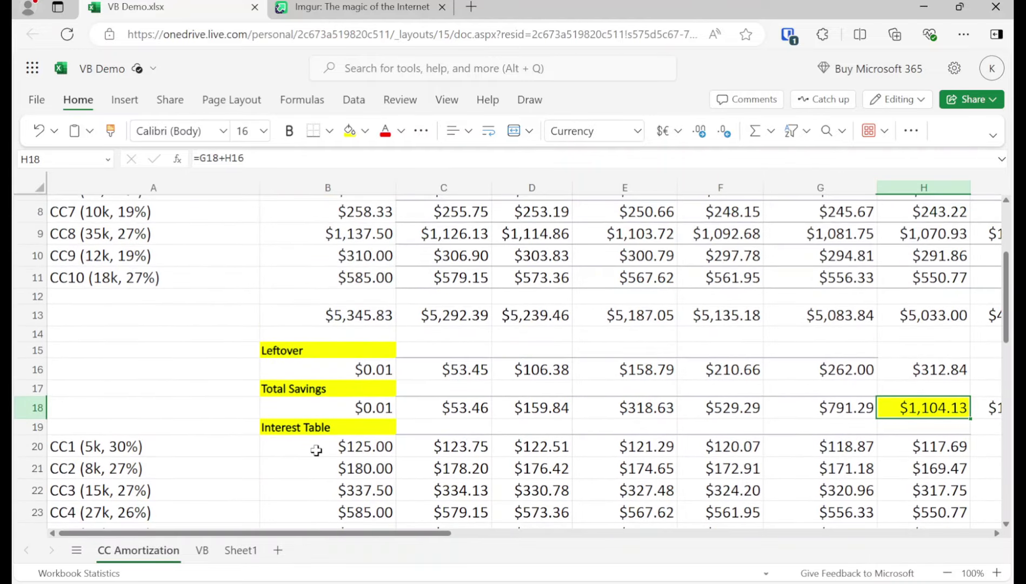
Go to CC Amortization and scroll to the Interest for Month and Total Interest rows.
left_click(240, 550)
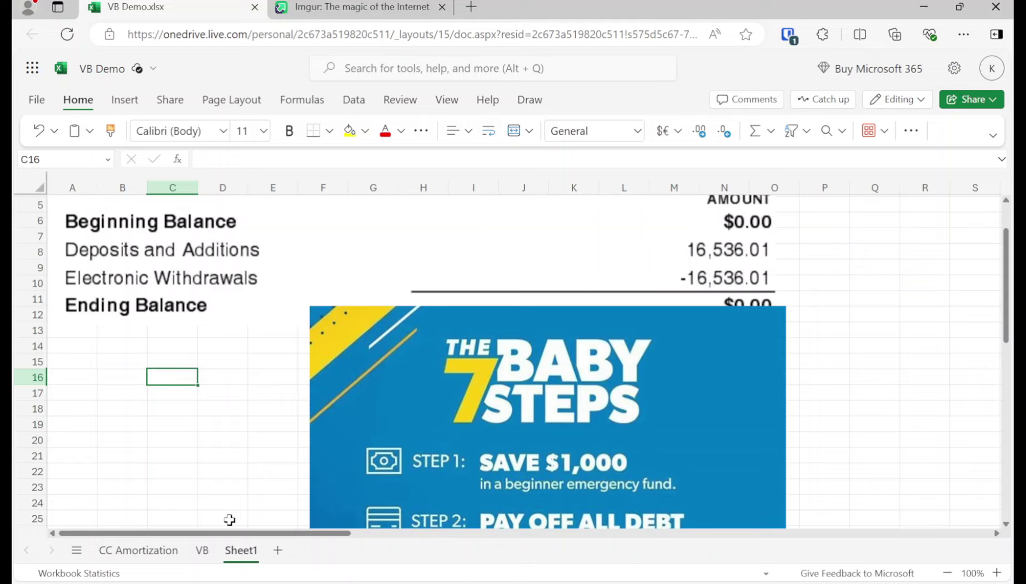
left_click(138, 550)
scroll(935, 446, "down", 5)
scroll(908, 467, "up", 8)
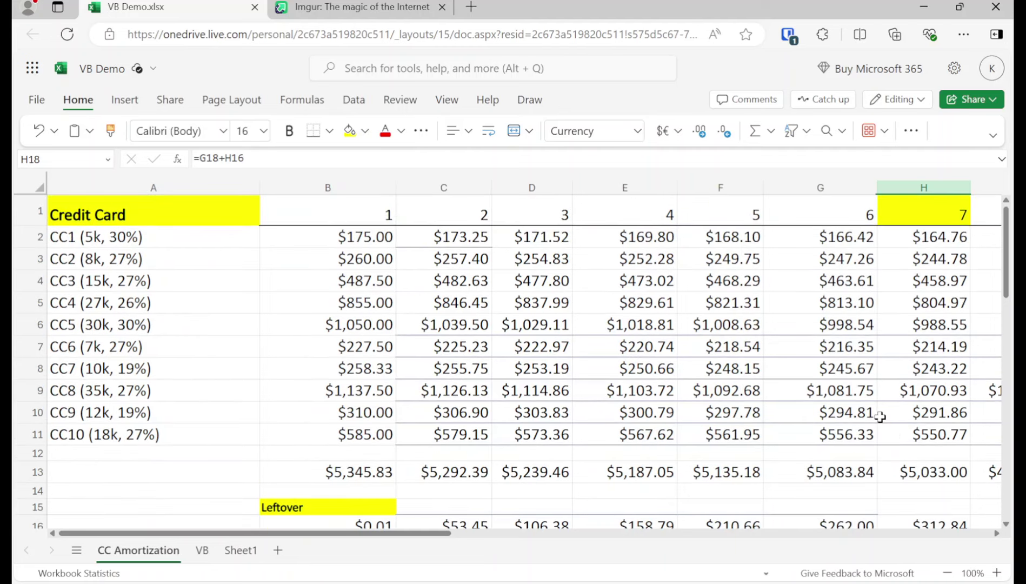
scroll(878, 413, "down", 9)
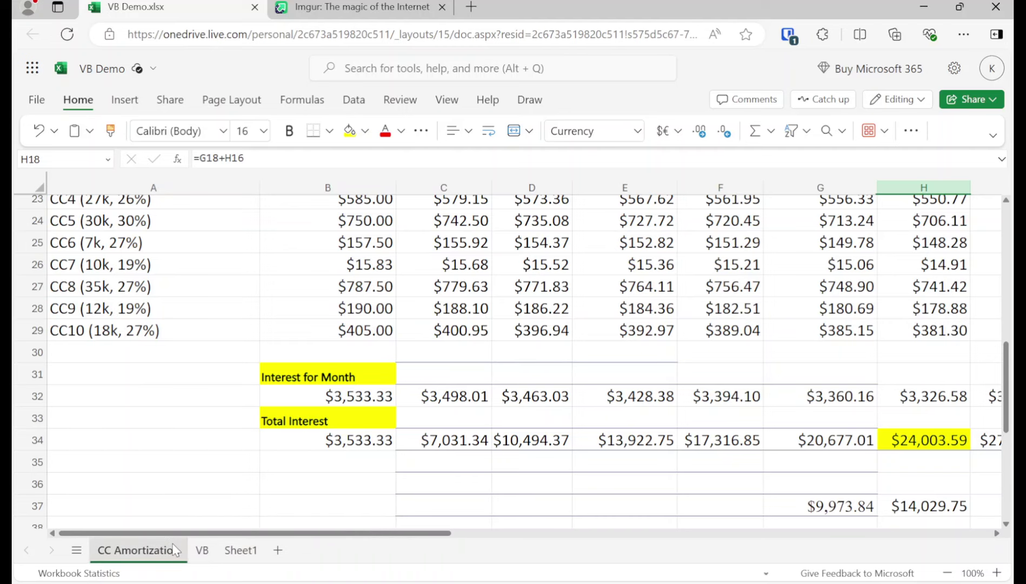
On the VB sheet, inspect the savings formula in C4 and cash flow formula in C5.
left_click(201, 551)
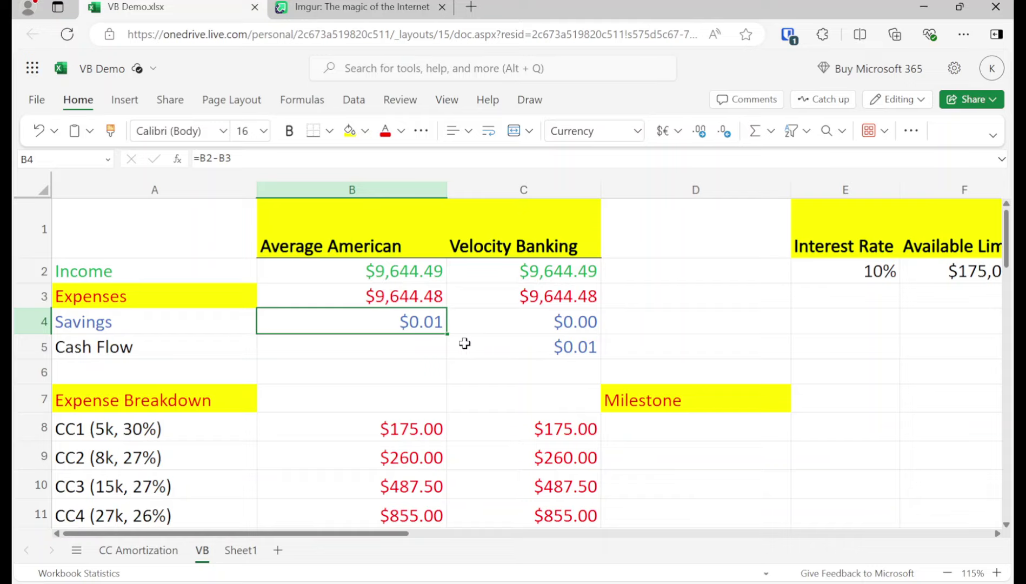
left_click(532, 331)
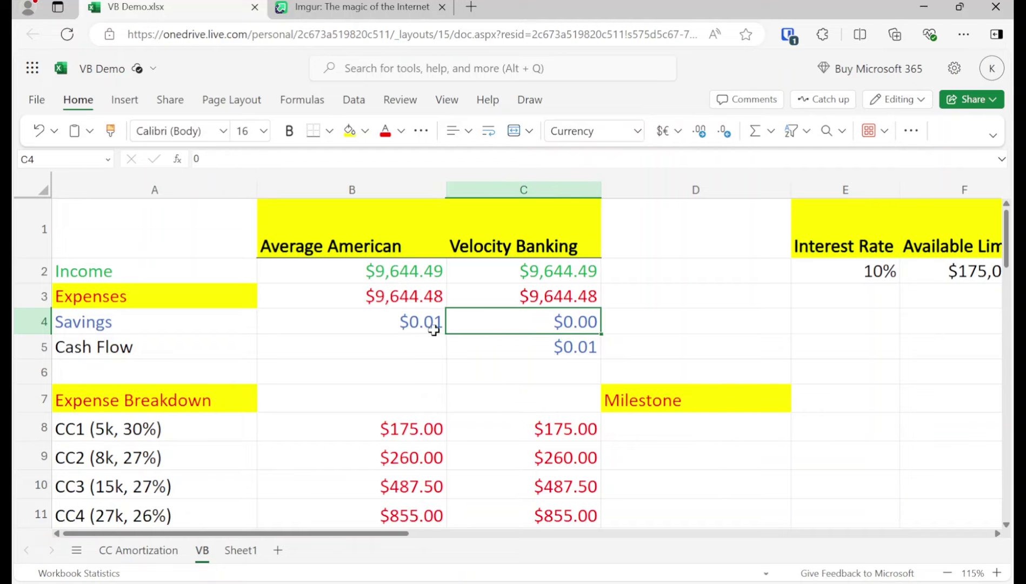
left_click(423, 323)
left_click(534, 322)
left_click(534, 346)
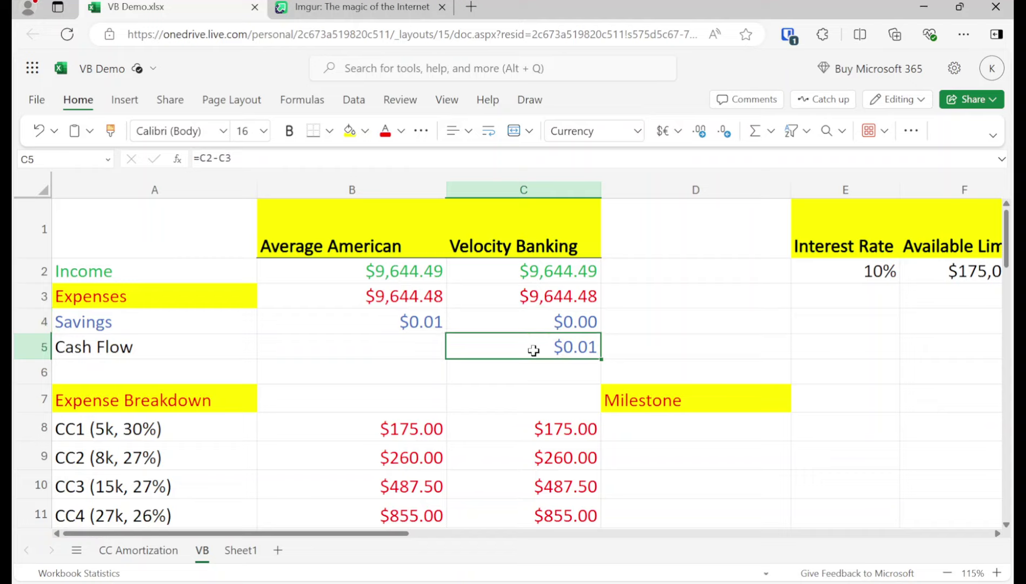
Label D2 'Paycheck into LOC' and D3 'Expenses out of LOC'.
left_click(670, 281)
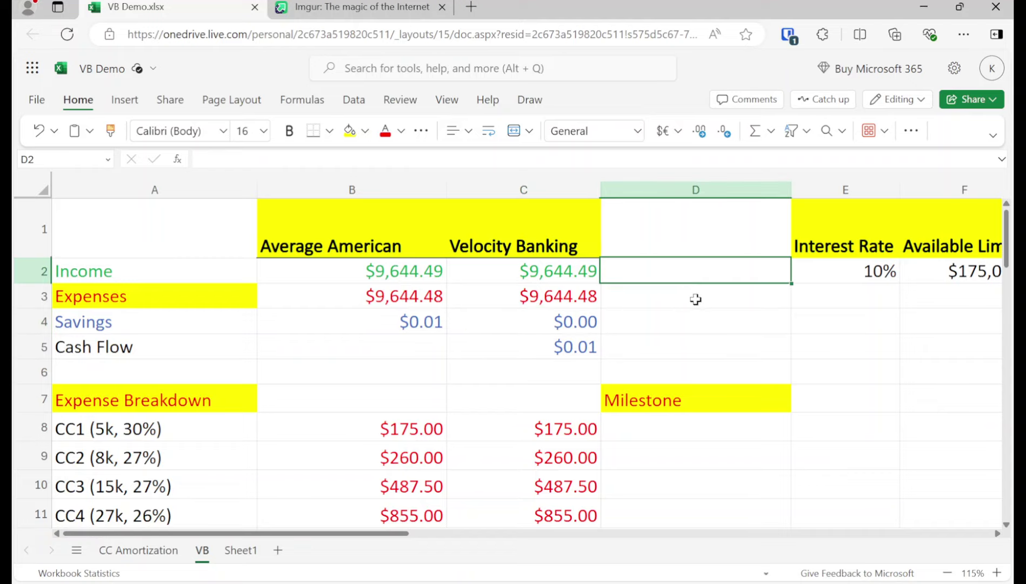
type("Paycheck i")
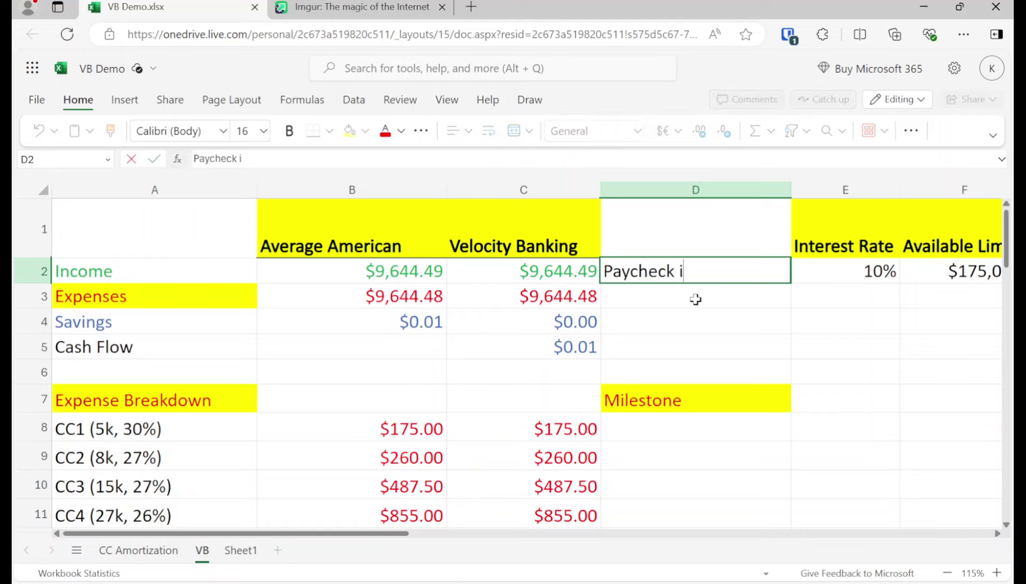
type("nto LOC")
left_click(696, 299)
type("Expenses out of LOC")
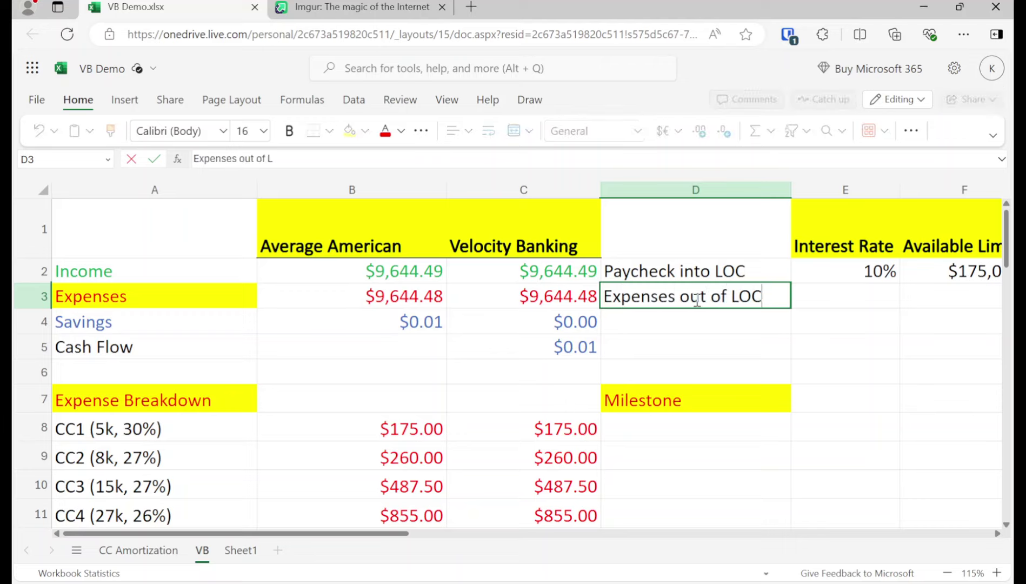
key("Return")
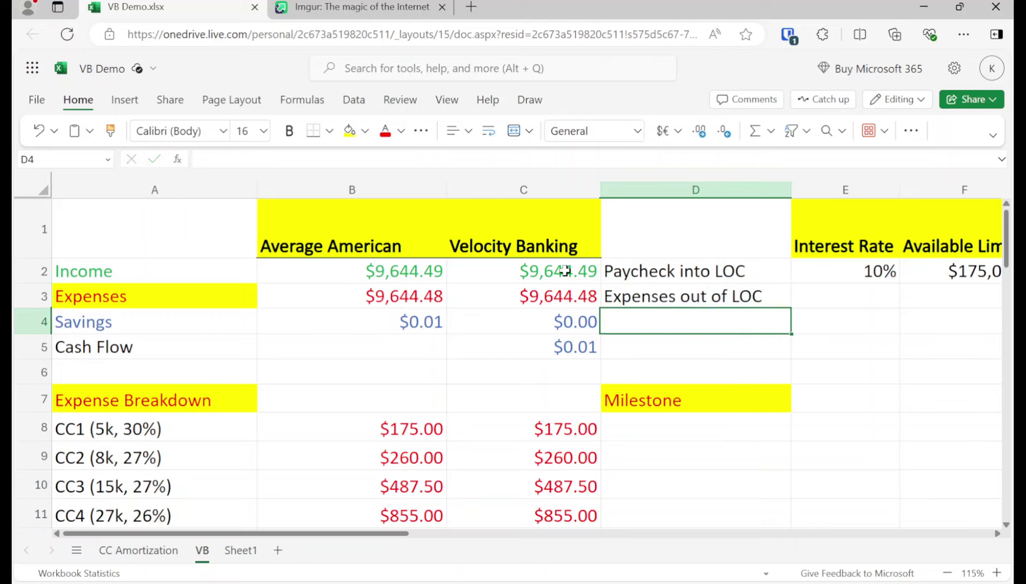
left_click(565, 271)
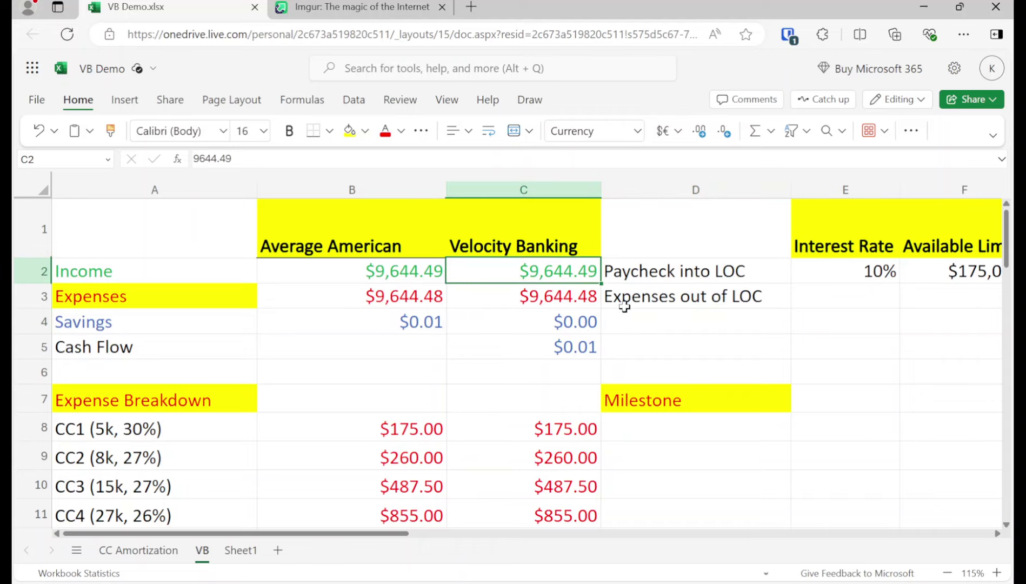
key("Right")
key("Right")
key("Right")
key("Right")
key("Right")
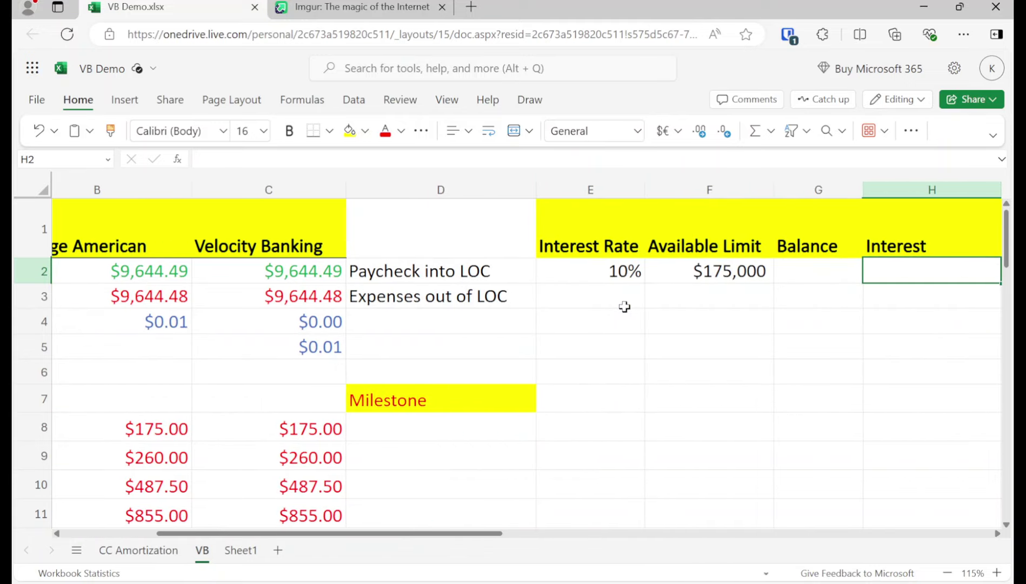
key("Left")
key("Left")
key("Left")
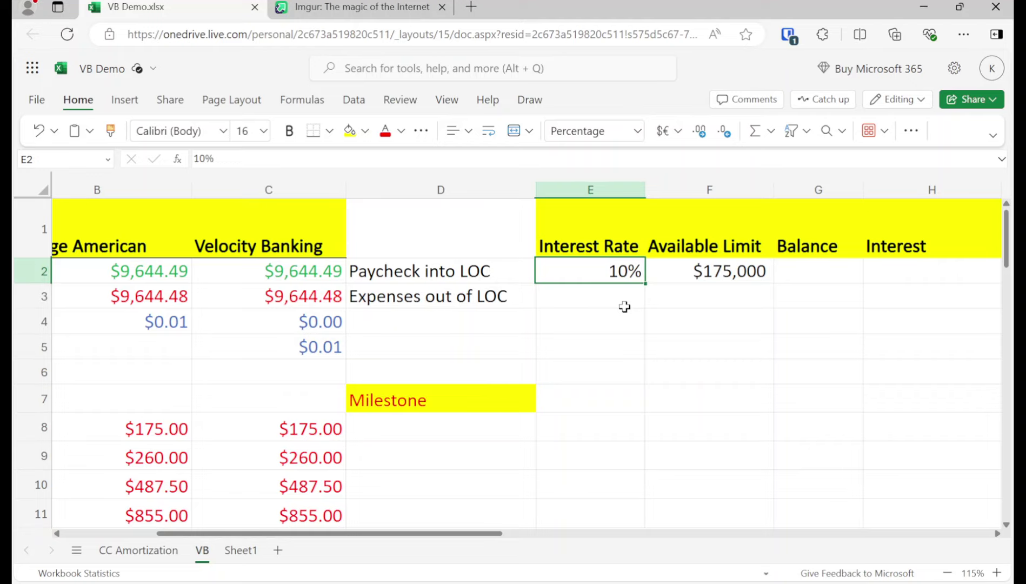
key("Left")
key("Left")
key("Left")
key("Left")
key("Down")
key("Down")
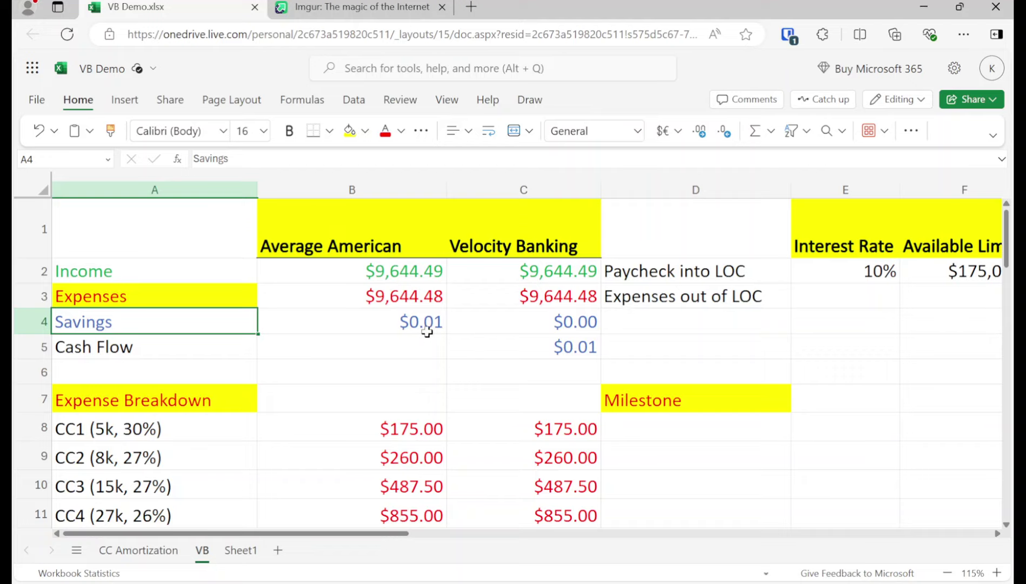
left_click(565, 277)
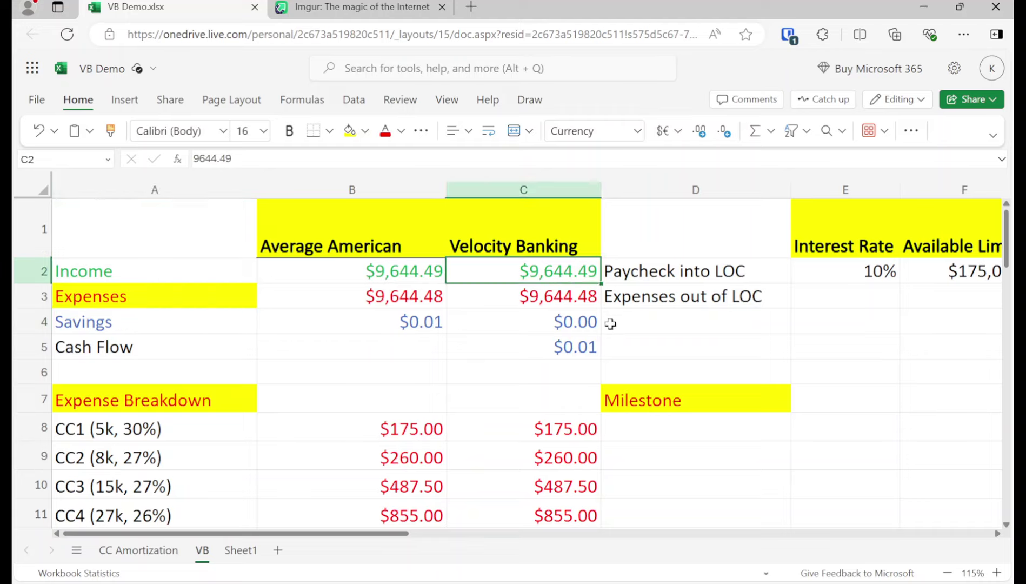
scroll(611, 323, "down", 3)
scroll(608, 323, "up", 3)
left_click(927, 277)
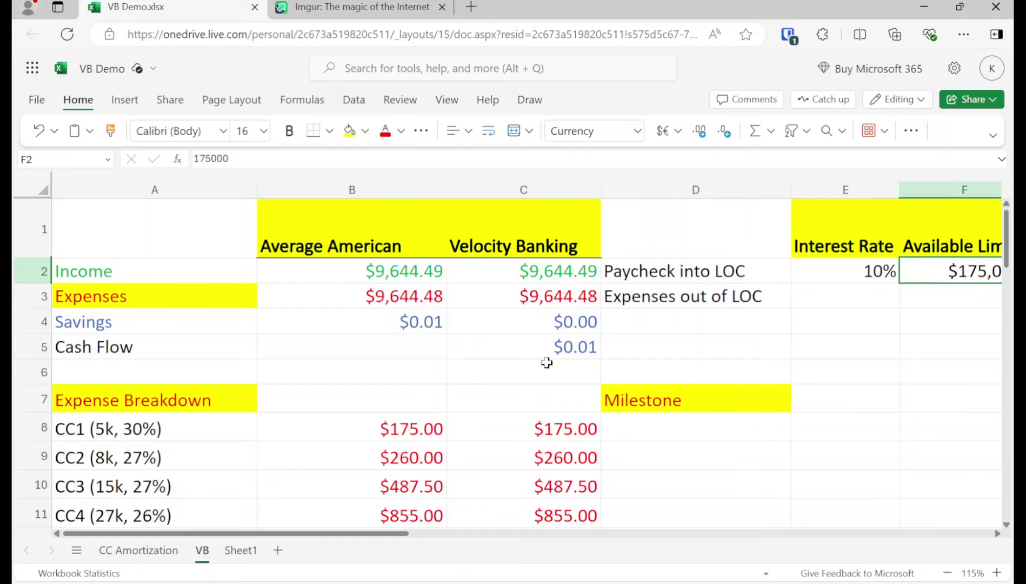
left_click(173, 428)
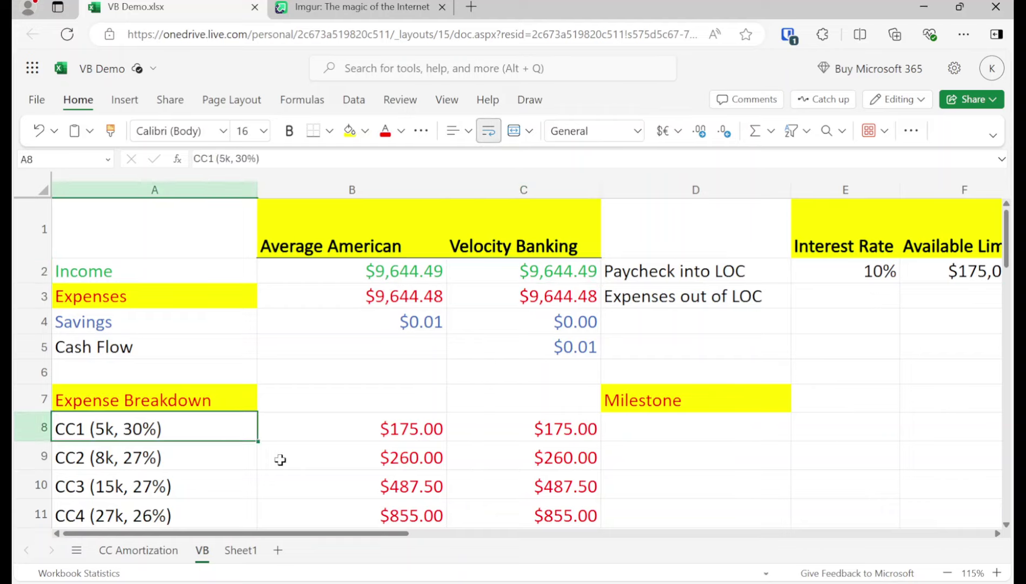
Enter 167000 as the starting line-of-credit Balance in G2.
key("shift+Down")
key("shift+Down")
key("shift+Down")
key("shift+Down")
key("shift+Down")
key("shift+Down")
key("shift+Down")
key("shift+Down")
key("shift+Down")
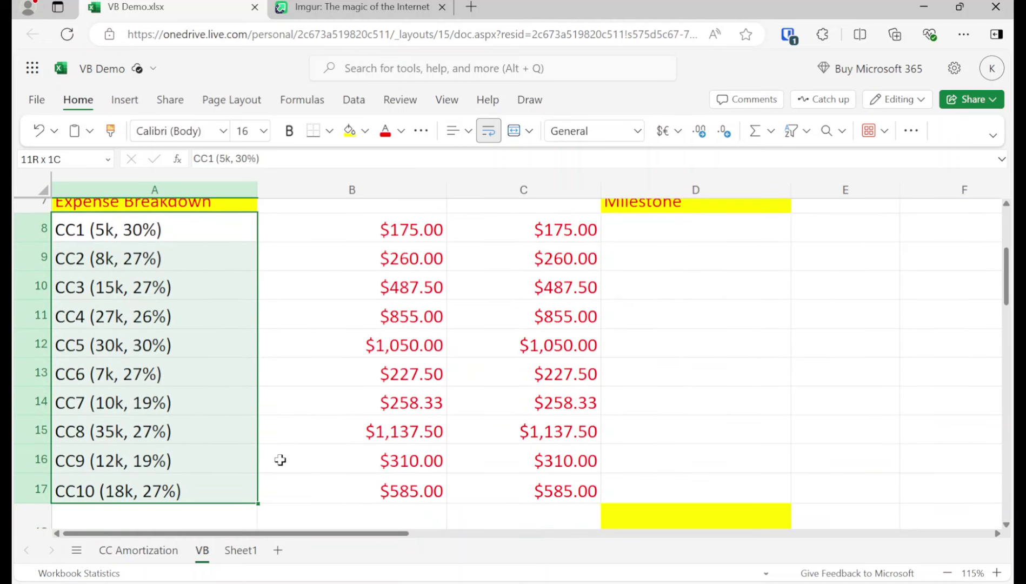
key("Down")
key("Down")
key("Down")
key("Down")
key("Down")
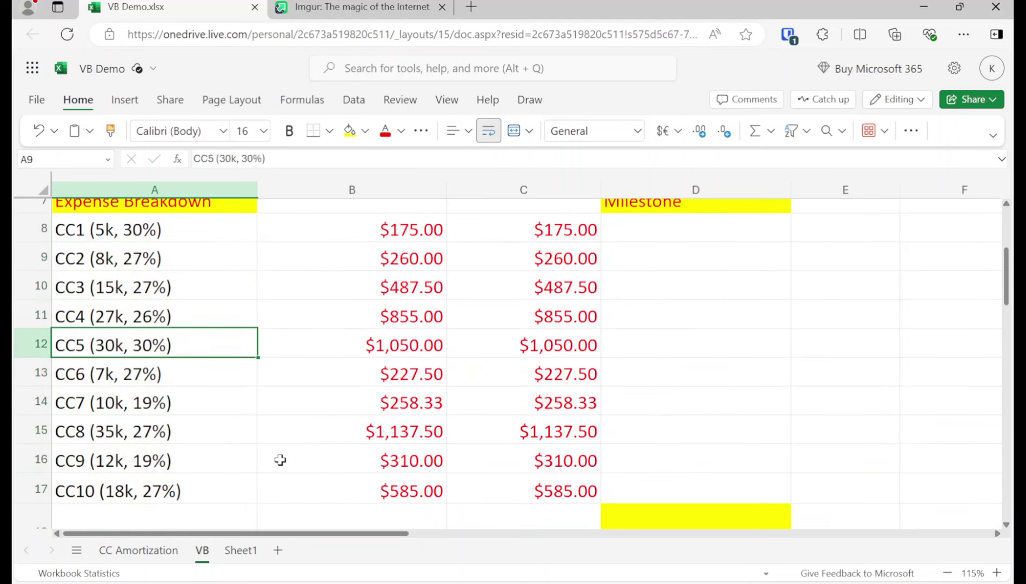
key("Down")
key("Down")
key("Down")
key("Down")
key("Down")
key("Down")
key("Down")
key("Down")
key("Down")
key("Down")
key("Up")
key("Up")
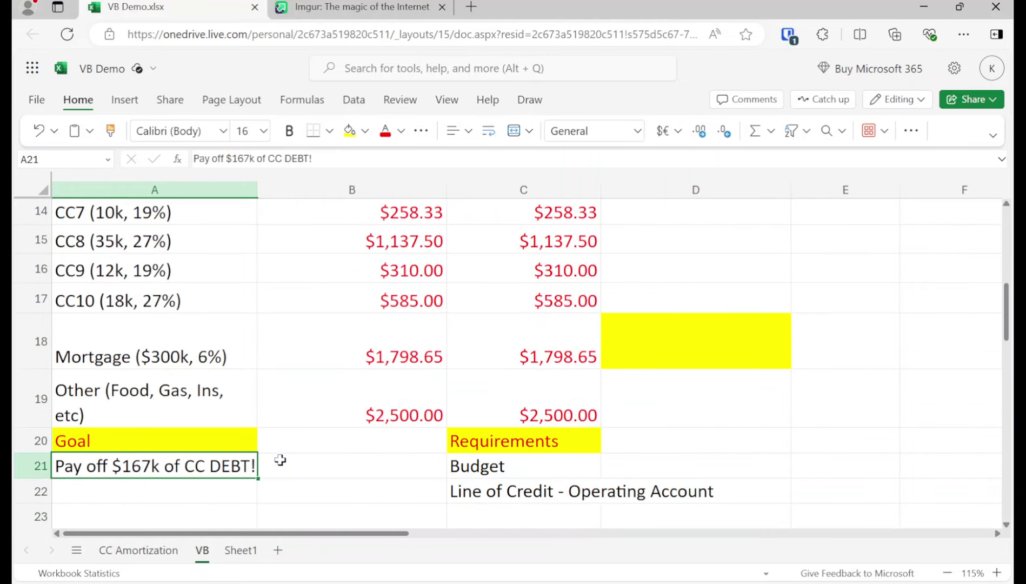
key("Up")
key("Up")
key("Up")
key("Up")
key("Up")
key("Up")
key("Up")
key("Up")
key("Up")
key("Up")
key("Up")
key("Up")
key("Up")
key("Up")
key("Up")
key("Up")
key("Up")
key("Up")
key("Up")
key("Up")
key("Right")
key("Right")
key("Right")
key("Right")
key("Right")
key("Right")
key("Down")
type("167000")
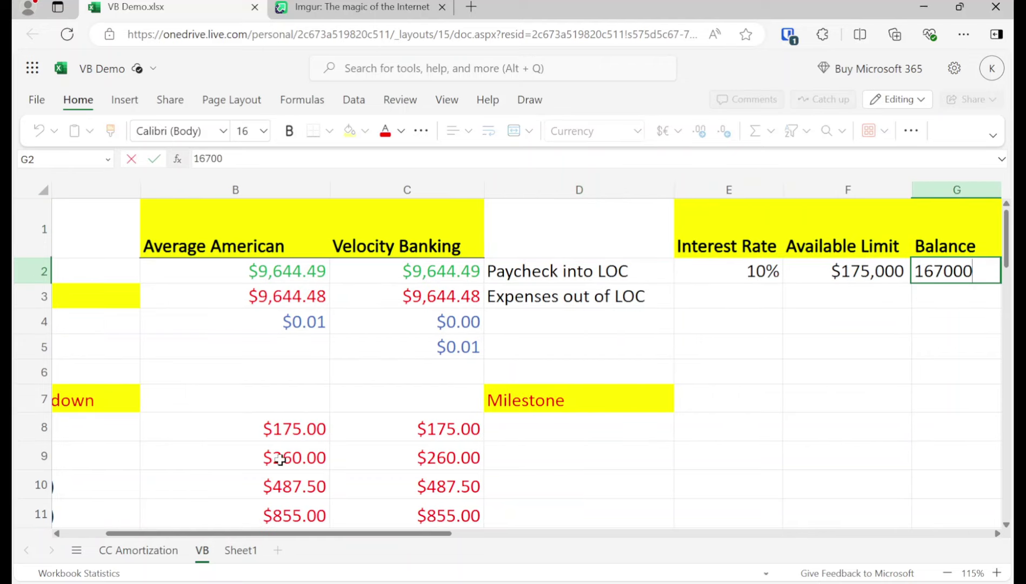
key("Return")
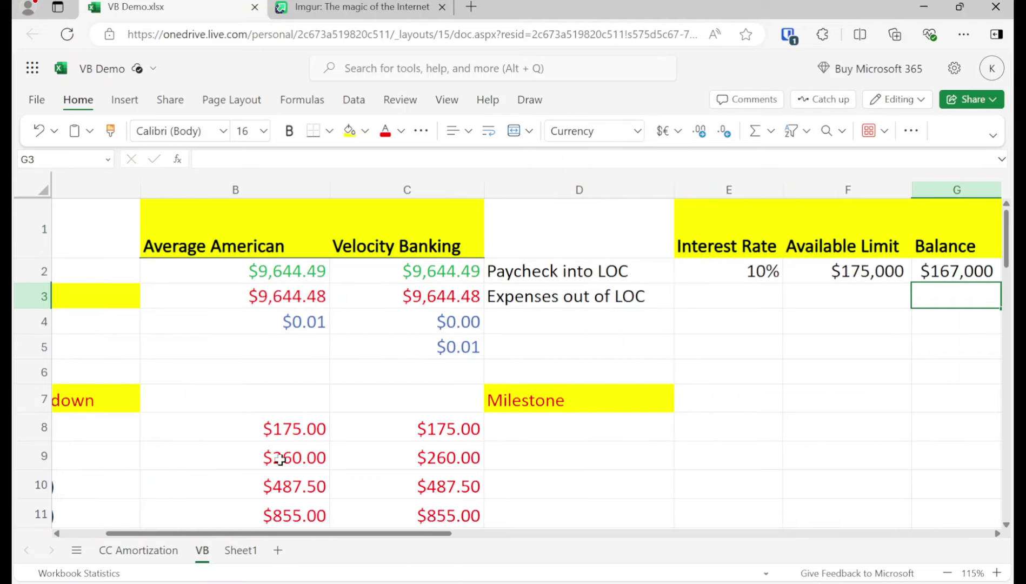
Set the starting Month in I2 to 0.
key("Up")
key("Right")
key("Right")
type("0")
key("Return")
Zero out the Velocity Banking credit-card payments in C8 through C17.
key("Left")
key("Left")
key("Left")
key("Left")
key("Left")
key("Left")
key("Left")
key("Left")
key("Down")
key("Down")
key("Down")
key("Down")
key("Down")
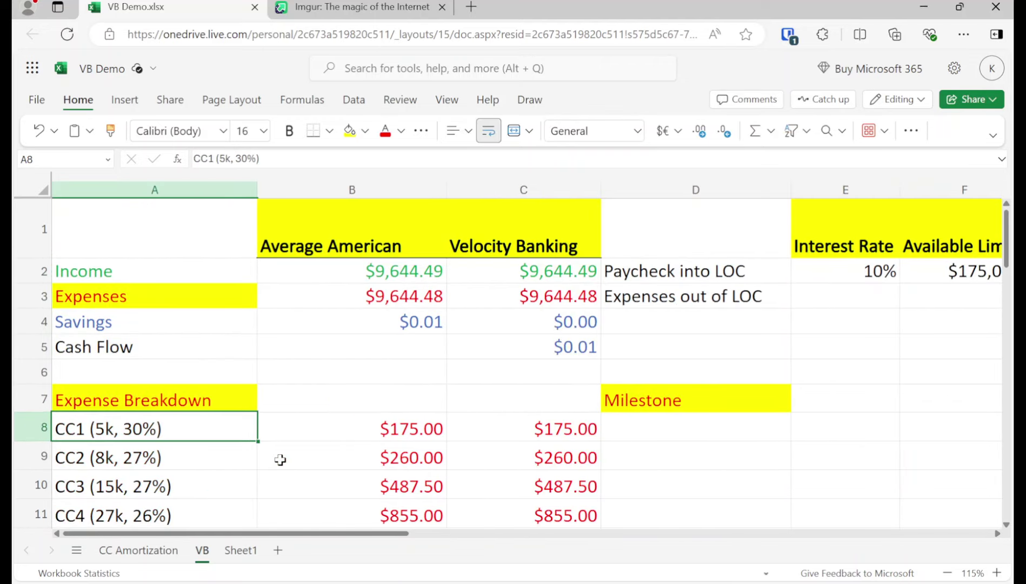
key("shift+Down")
key("shift+Down")
key("shift+Down")
key("shift+Down")
key("shift+Down")
key("shift+Down")
key("shift+Down")
key("shift+Down")
key("shift+Down")
key("shift+Down")
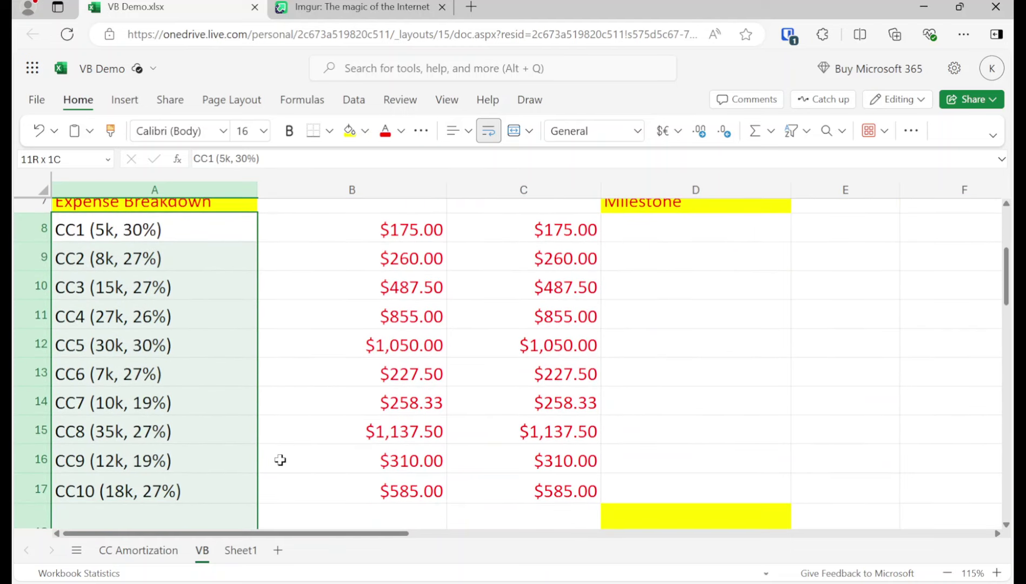
key("Up")
key("Right")
key("Right")
key("Up")
key("Up")
key("Down")
key("Down")
key("Down")
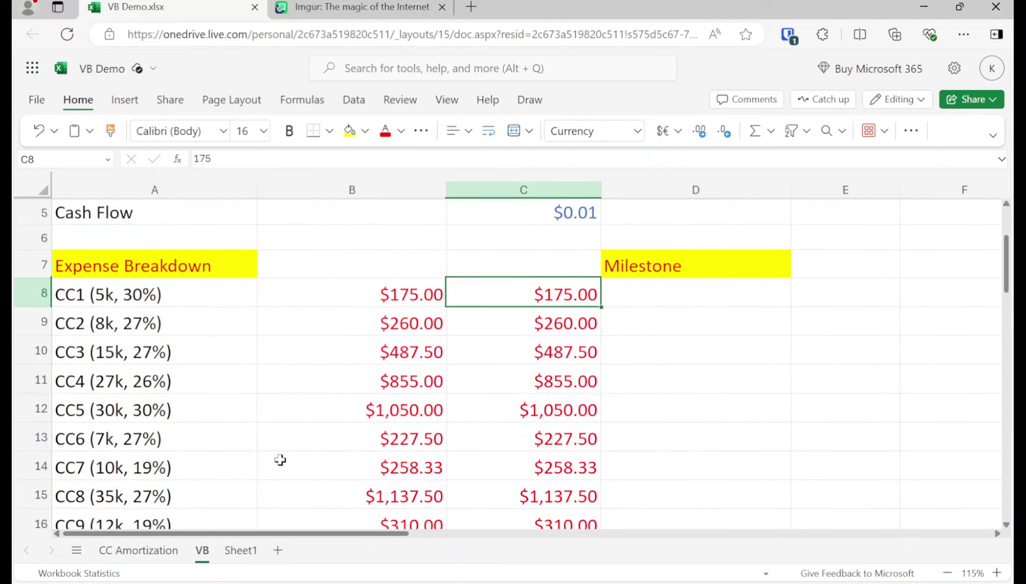
type("0 0 0 0 0 0 0 0 0")
key("Return")
type("0")
key("Up")
key("Up")
key("Up")
key("Up")
key("Up")
key("Up")
key("Up")
key("Up")
key("Up")
key("Up")
key("Up")
key("Up")
key("Up")
key("Up")
key("Up")
key("Up")
key("Up")
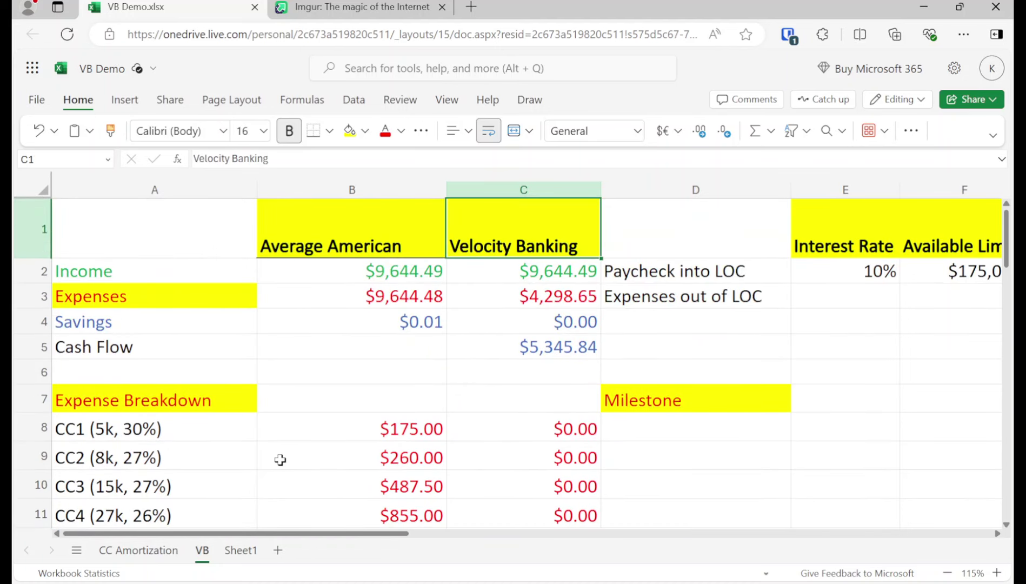
Compare the updated $5,345.84 Velocity Banking cash flow with the Average American savings.
left_click(432, 315)
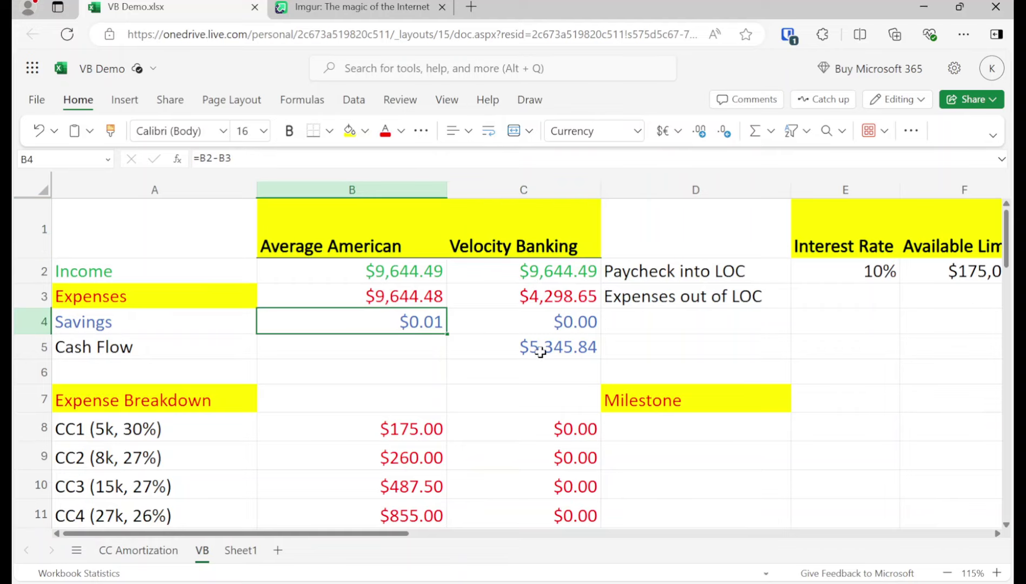
left_click(540, 352)
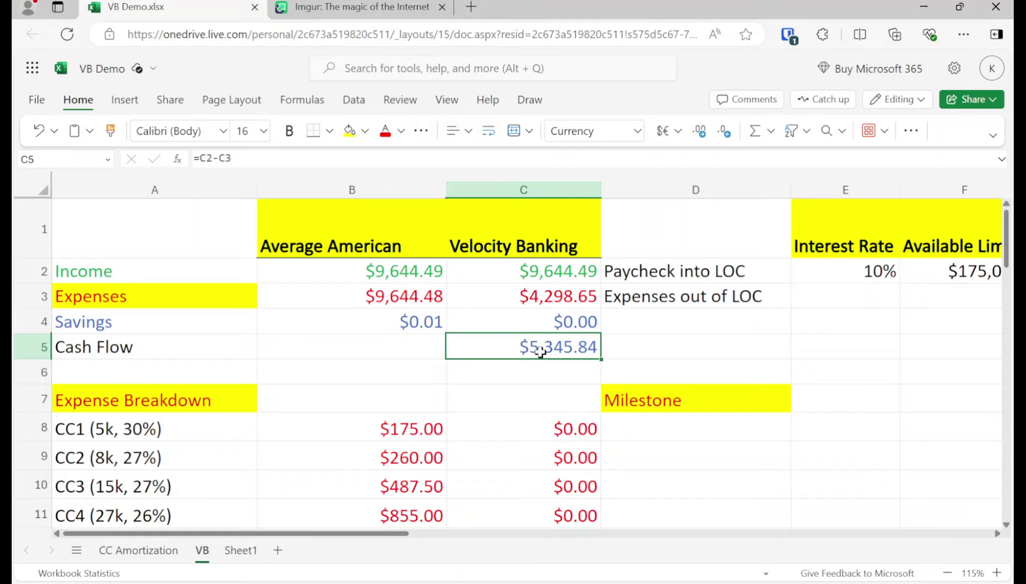
left_click(408, 323)
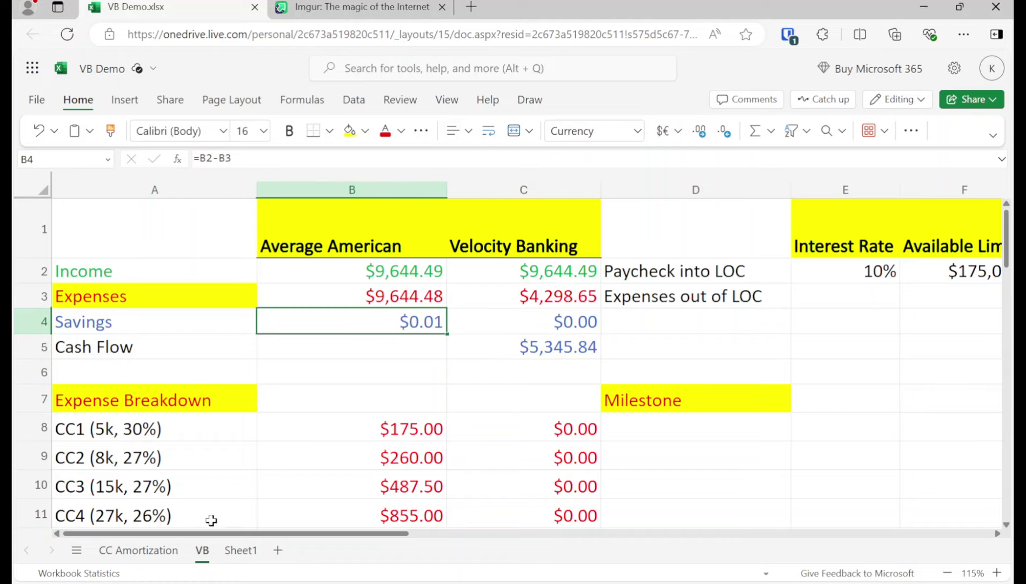
left_click(126, 550)
Leave the CC Amortization schedule and return to the VB budget comparison sheet.
scroll(687, 319, "up", 8)
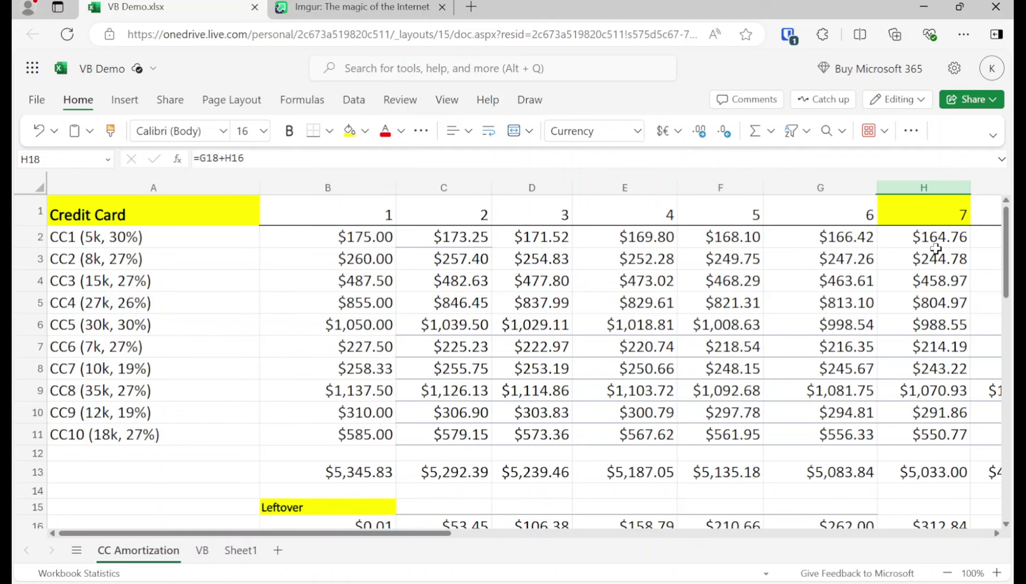
scroll(941, 252, "down", 2)
scroll(941, 253, "down", 6)
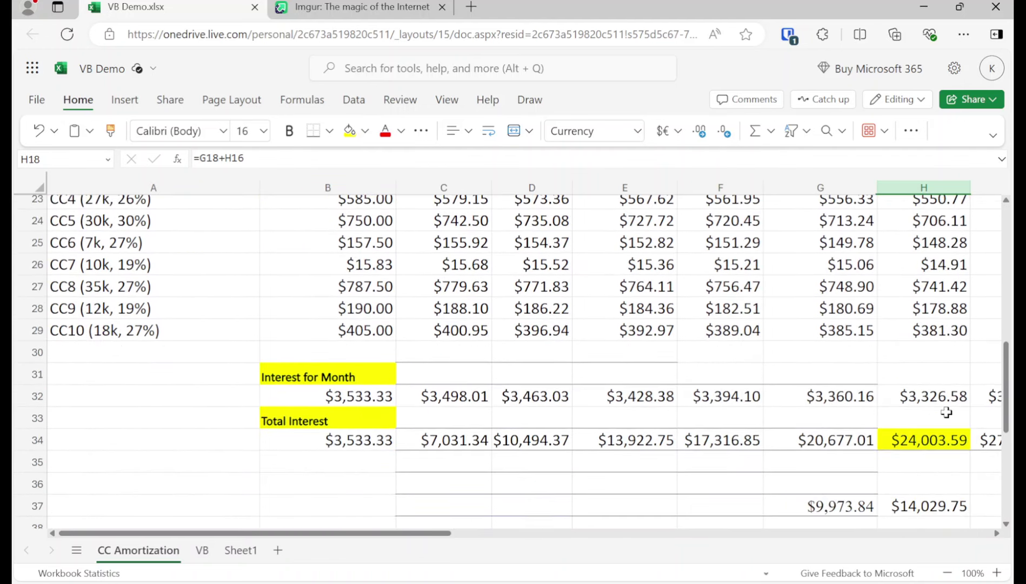
left_click(204, 551)
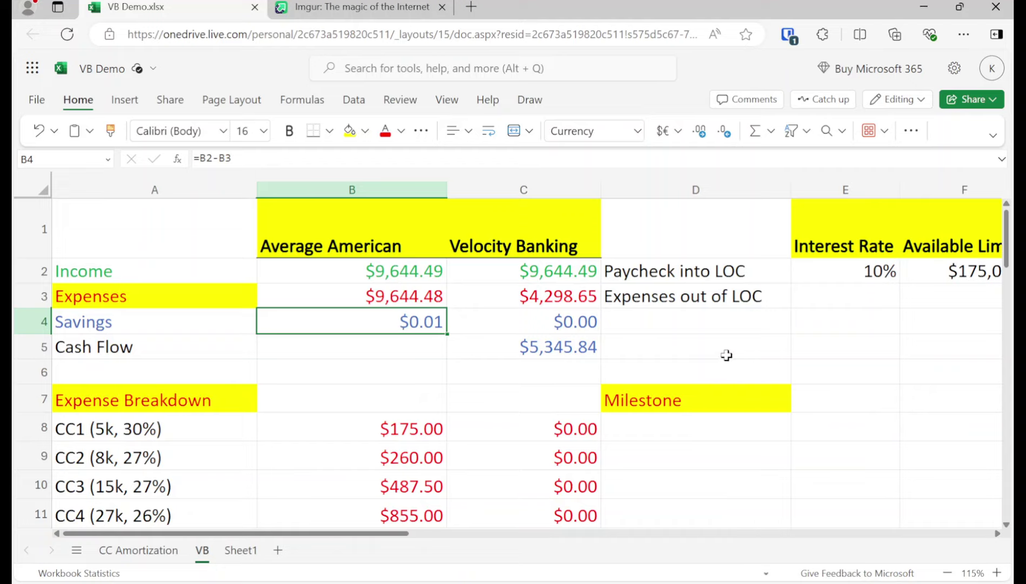
Clear the $167,000 line-of-credit starting balance from G2.
left_click(927, 278)
key("Right")
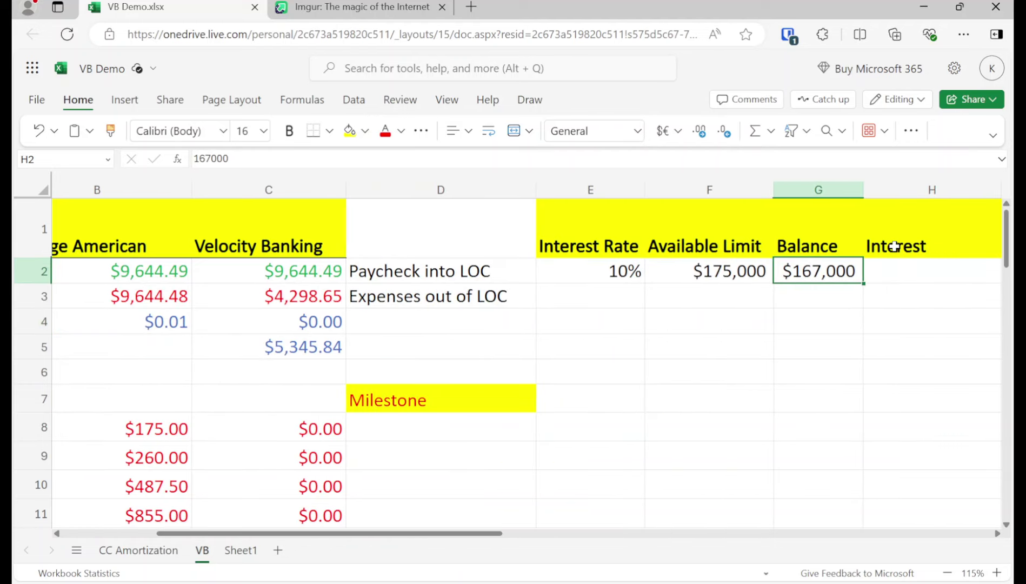
key("Delete")
key("Left")
key("Home")
key("Right")
key("Right")
key("Left")
key("Up")
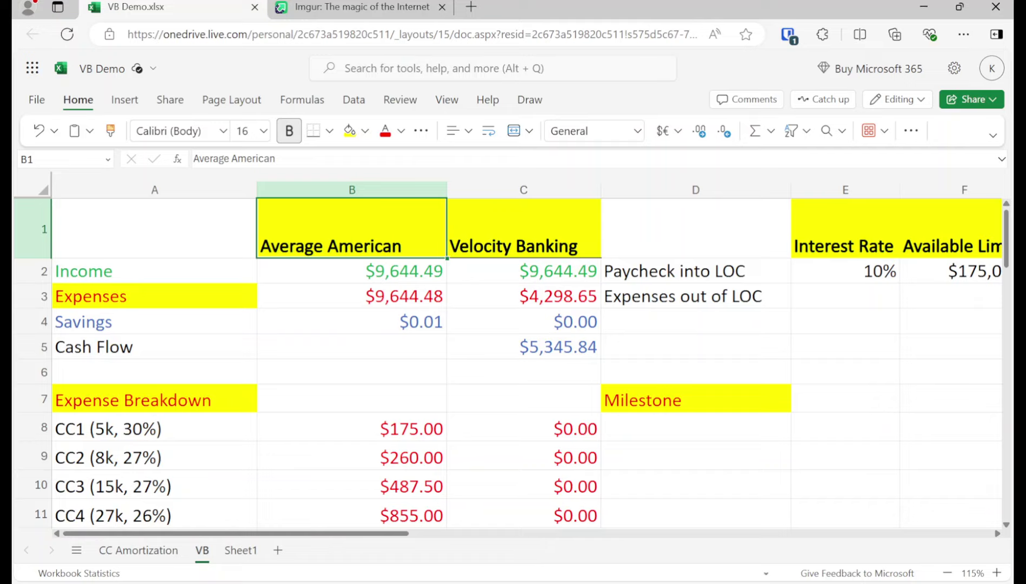
Enter 1000 as the line-of-credit Balance in G2.
left_click(351, 271)
left_click(696, 296)
left_click(952, 270)
left_click(957, 271)
type("1000")
key("Return")
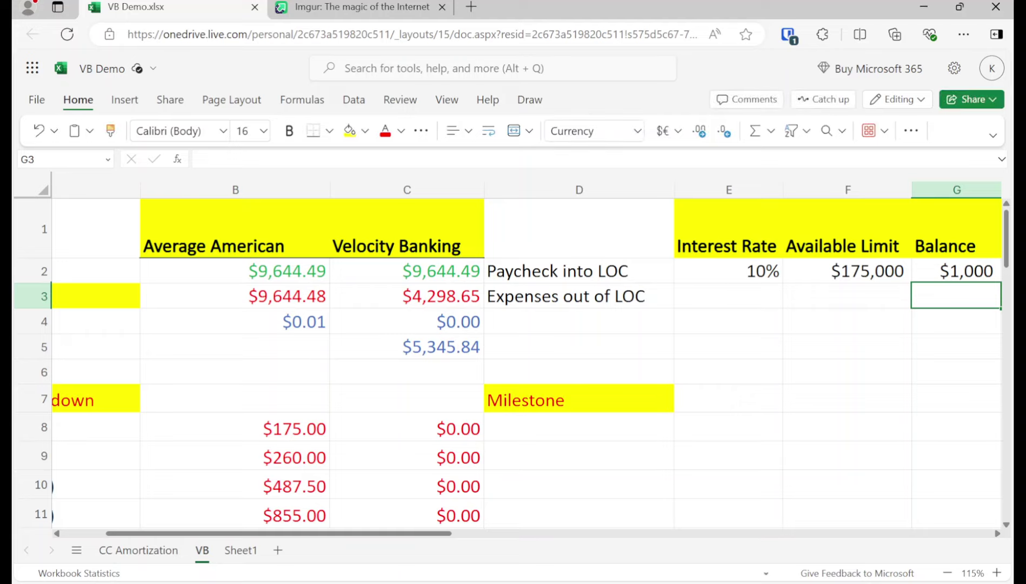
Review the expenses total formulas in C3 and B3 and the Savings formula in B4.
key("Left")
key("Left")
key("Left")
key("Left")
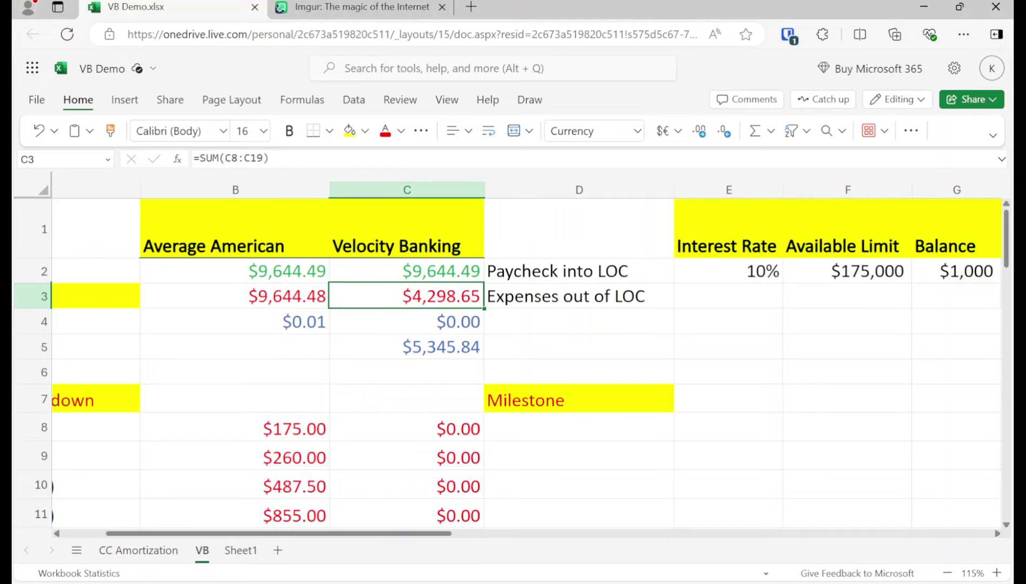
key("Left")
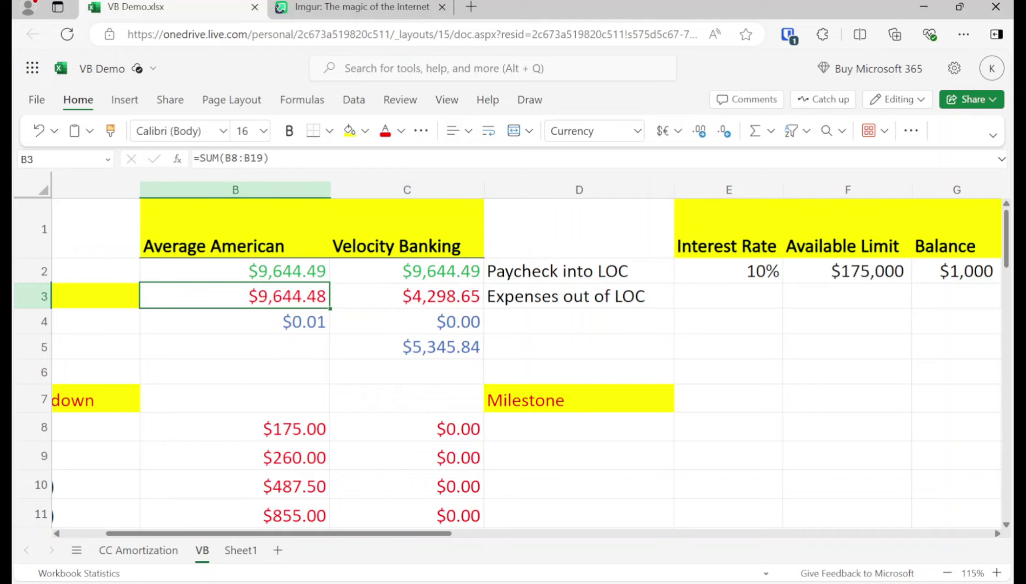
key("Left")
key("Right")
key("Down")
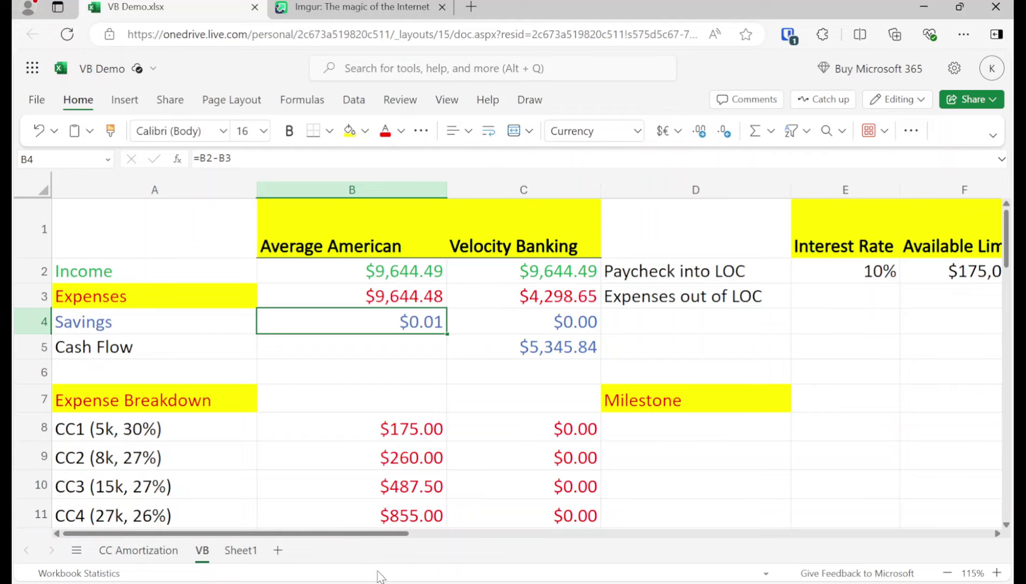
left_click_drag(371, 535, 449, 541)
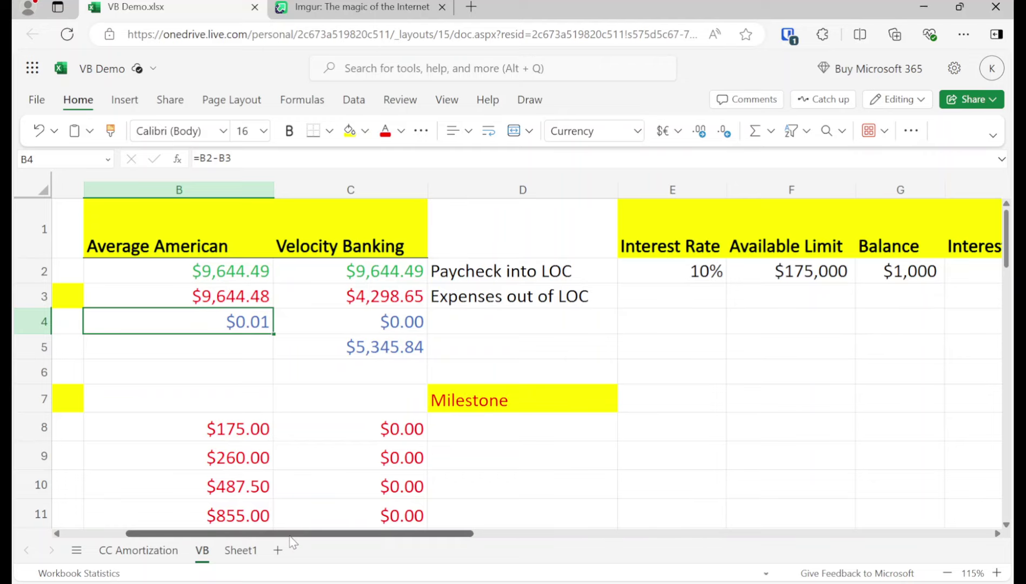
left_click_drag(295, 534, 241, 535)
left_click(259, 160)
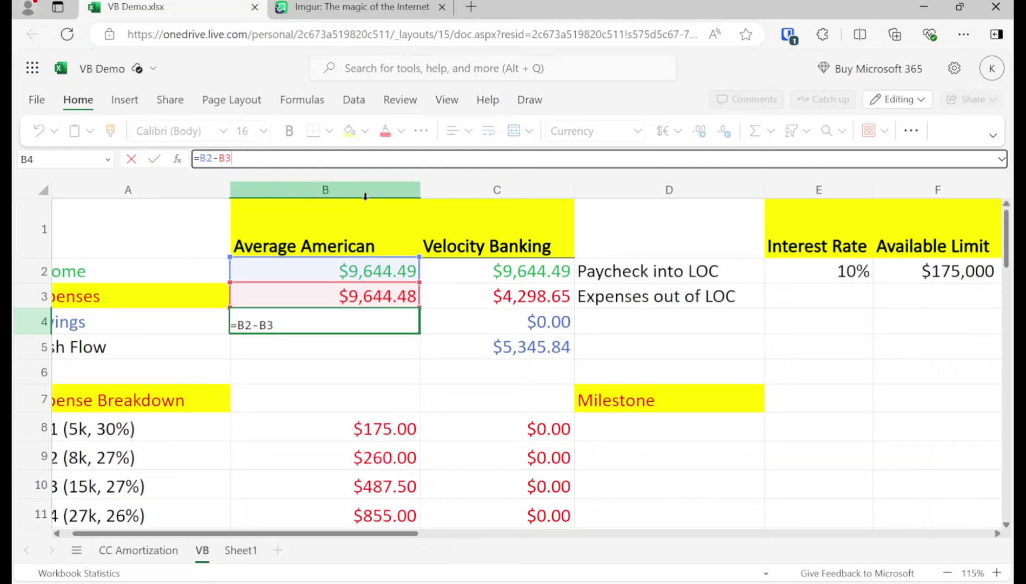
left_click(408, 273)
left_click(324, 321)
left_click(297, 158)
type("-25")
key("ctrl+Return")
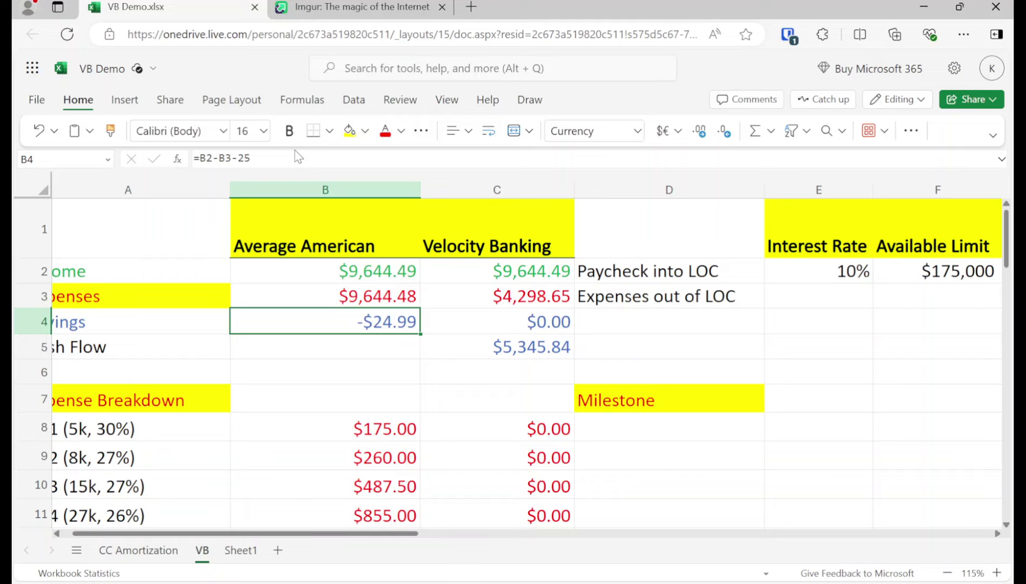
key("ctrl+z")
key("Right")
key("Right")
key("Up")
key("Right")
key("Right")
Restore the starting Balance in G2 to 167000.
key("Left")
key("Home")
key("Down")
key("Down")
key("Down")
key("Down")
key("Down")
key("Down")
key("Down")
key("Down")
key("Down")
key("Down")
key("Down")
key("Down")
key("Down")
key("Down")
key("Down")
key("Down")
key("Down")
key("Down")
key("Down")
key("Down")
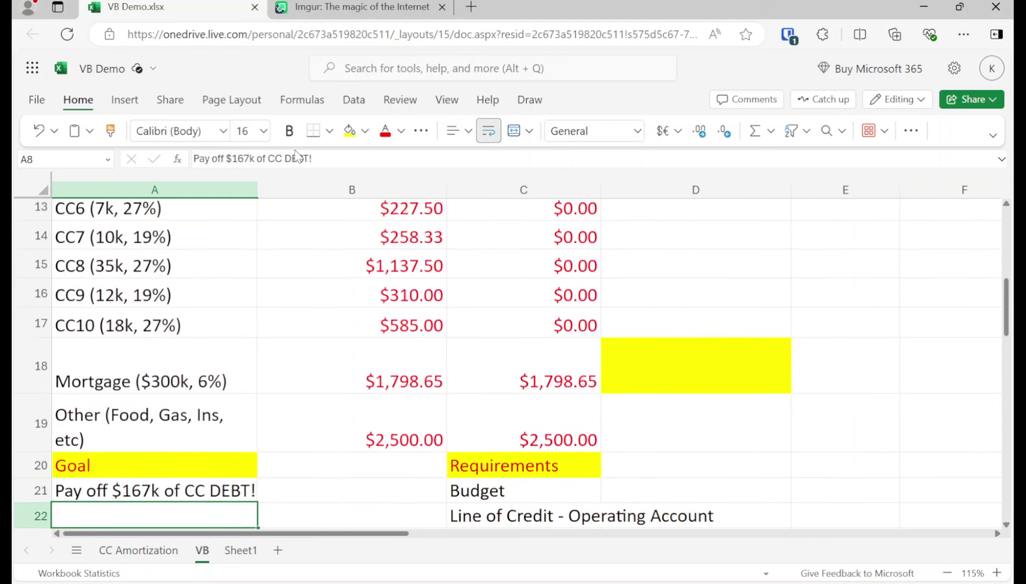
key("Up")
key("Up")
key("Up")
key("Up")
key("Up")
key("Up")
key("Up")
key("Up")
key("Up")
key("Up")
key("Up")
key("Up")
key("Up")
key("Up")
key("Up")
key("Up")
key("Up")
key("Up")
key("Up")
key("Up")
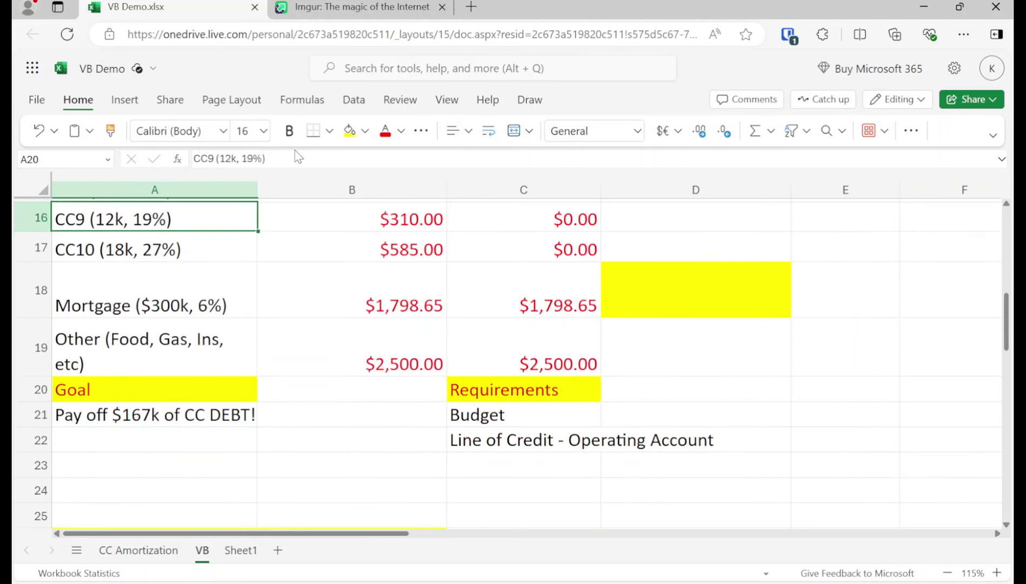
key("Right")
key("Right")
key("Right")
key("Right")
key("Right")
key("Right")
key("Down")
type("167000")
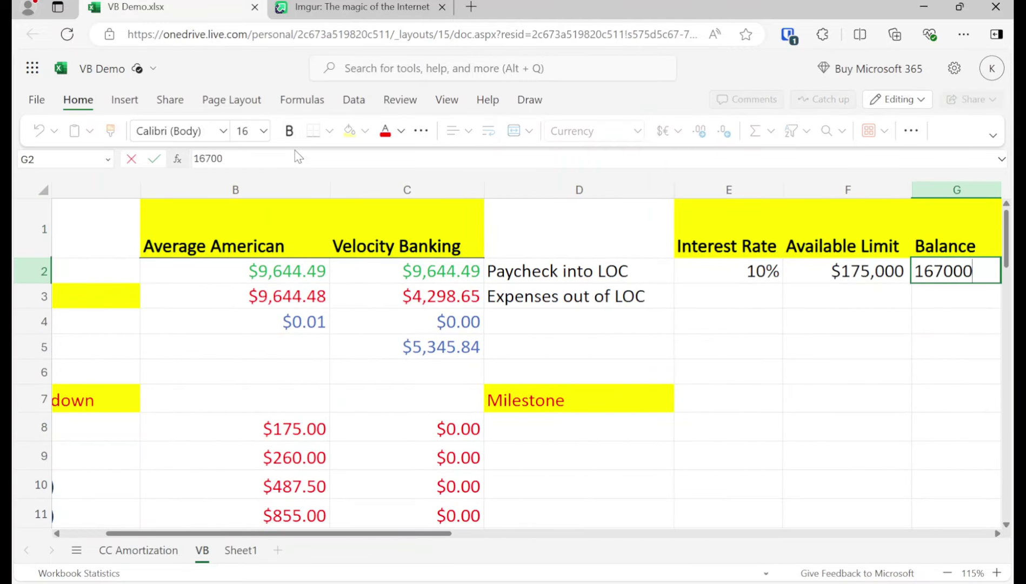
key("Return")
Review the Income row, Velocity Banking expenses total and $5,345.84 cash flow.
key("Up")
key("Right")
key("Right")
key("Left")
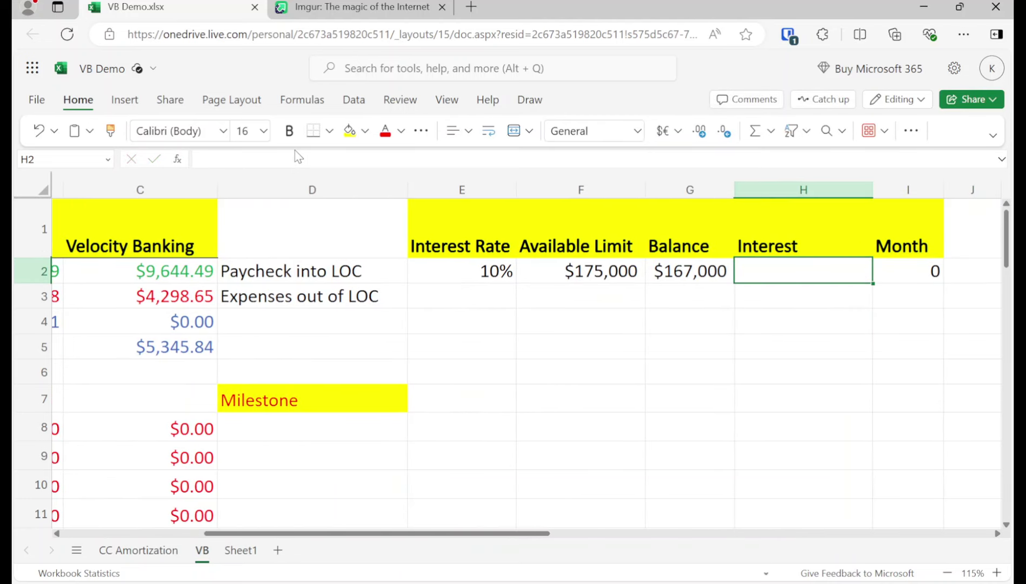
key("Home")
key("Right")
key("Right")
key("Right")
key("Right")
key("Right")
key("Right")
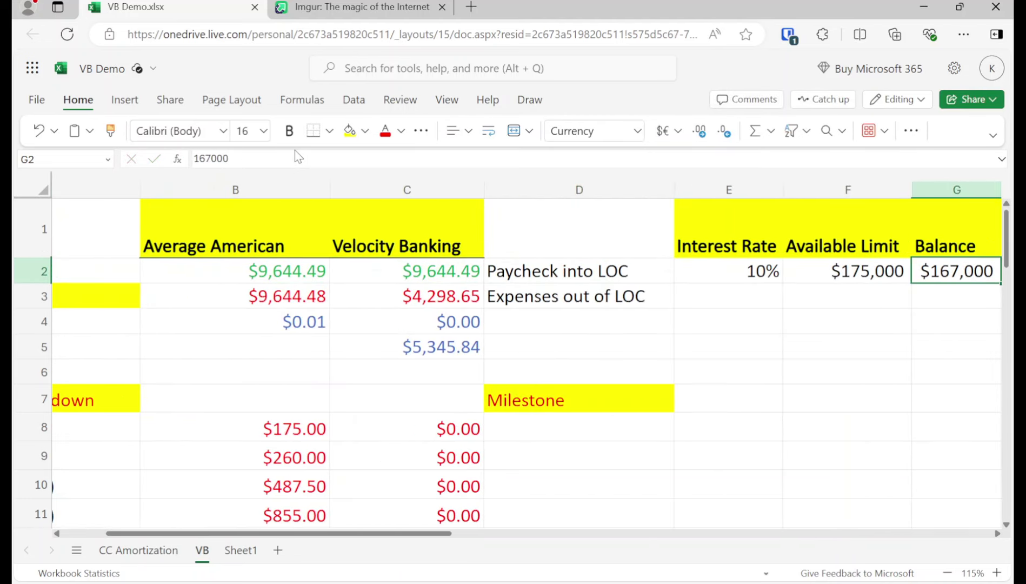
key("Left")
key("Left")
key("Left")
key("Left")
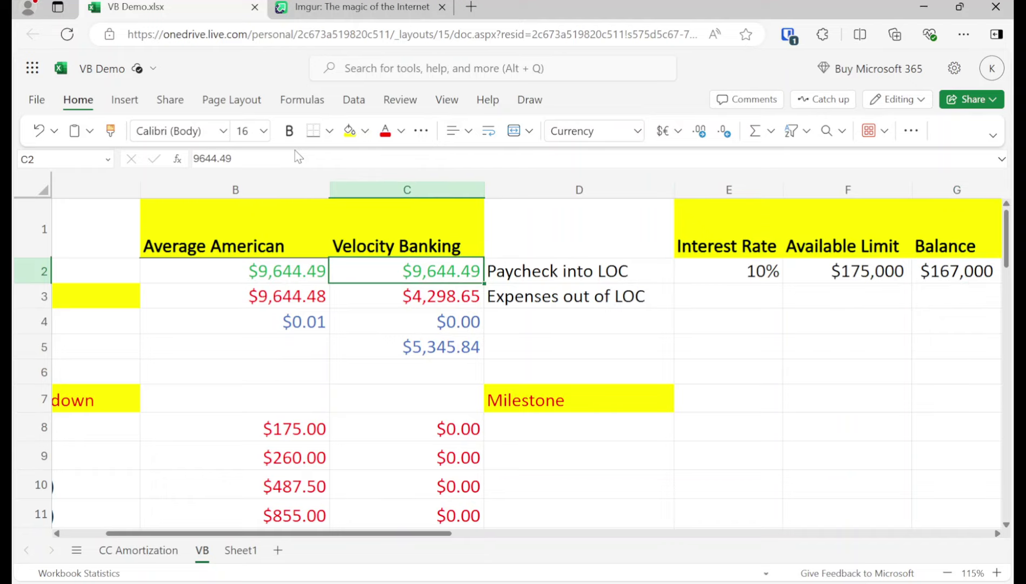
key("Right")
key("Right")
key("Right")
key("Right")
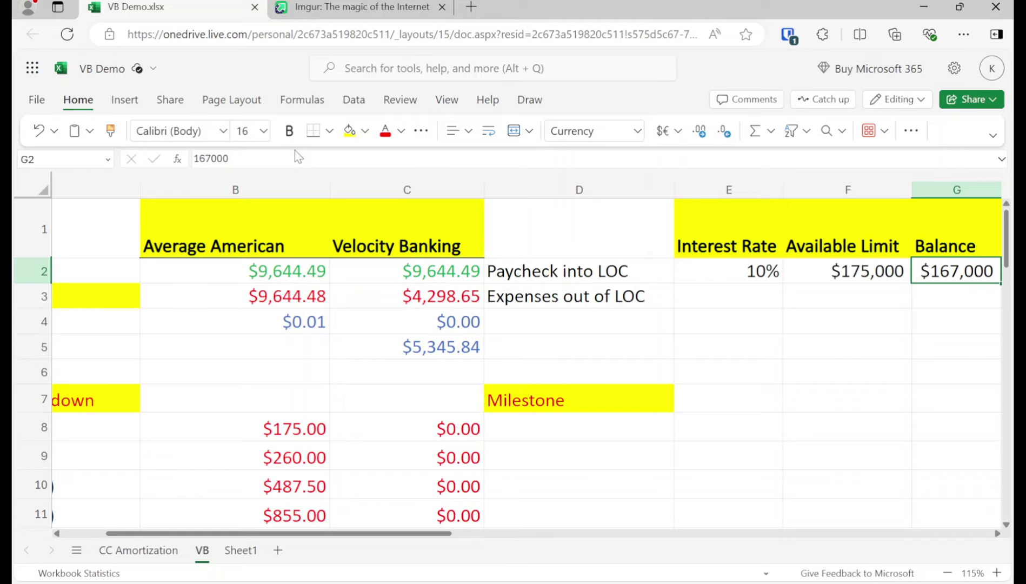
key("Down")
key("Left")
key("Left")
key("Left")
key("Left")
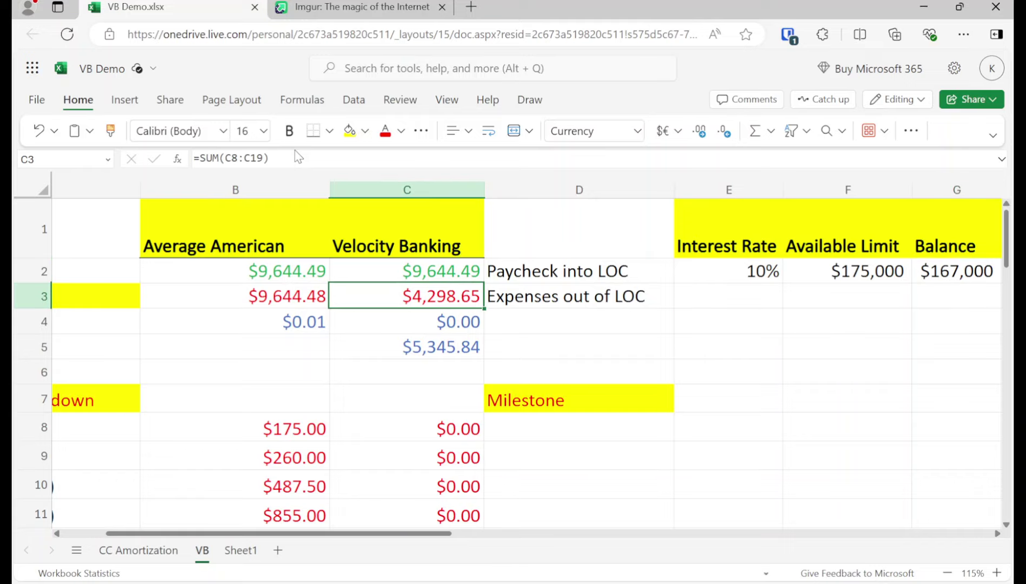
key("Down")
key("Down")
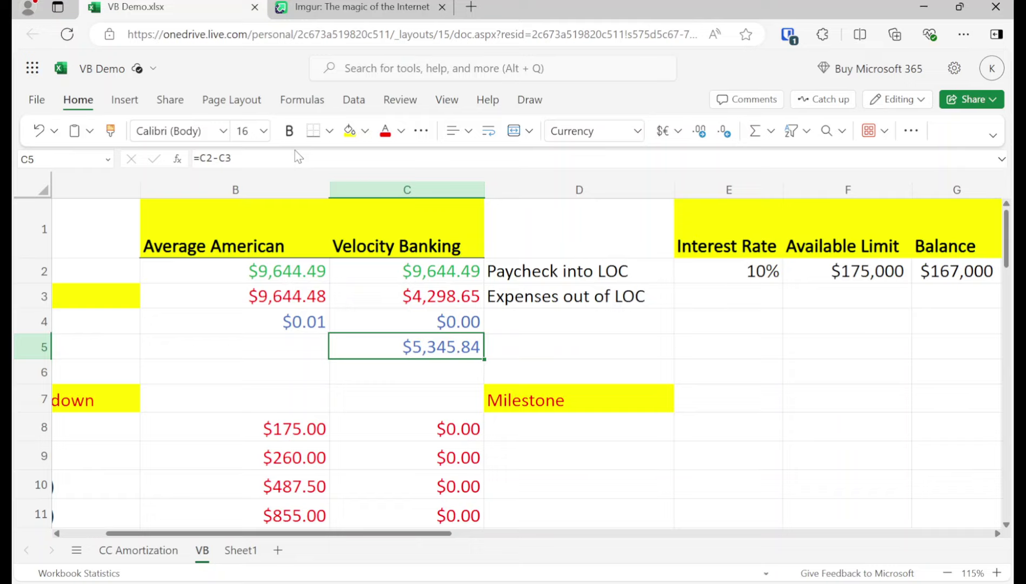
Add month 1 in I3 with =I2+1 and type the G3 balance formula =G2+H2-5345.84.
key("Right")
key("Right")
key("Right")
key("Right")
key("Right")
key("Right")
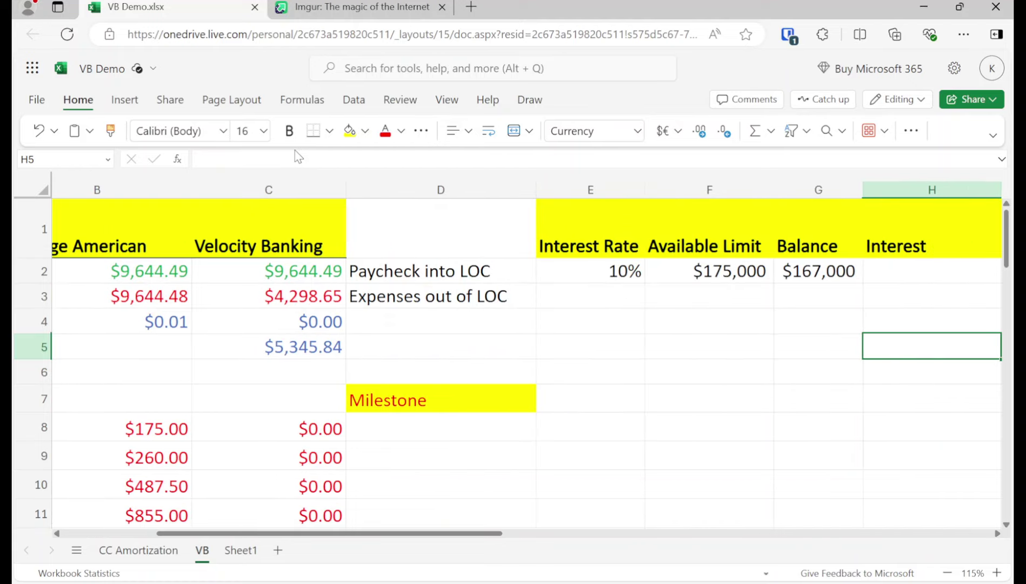
key("Up")
key("Up")
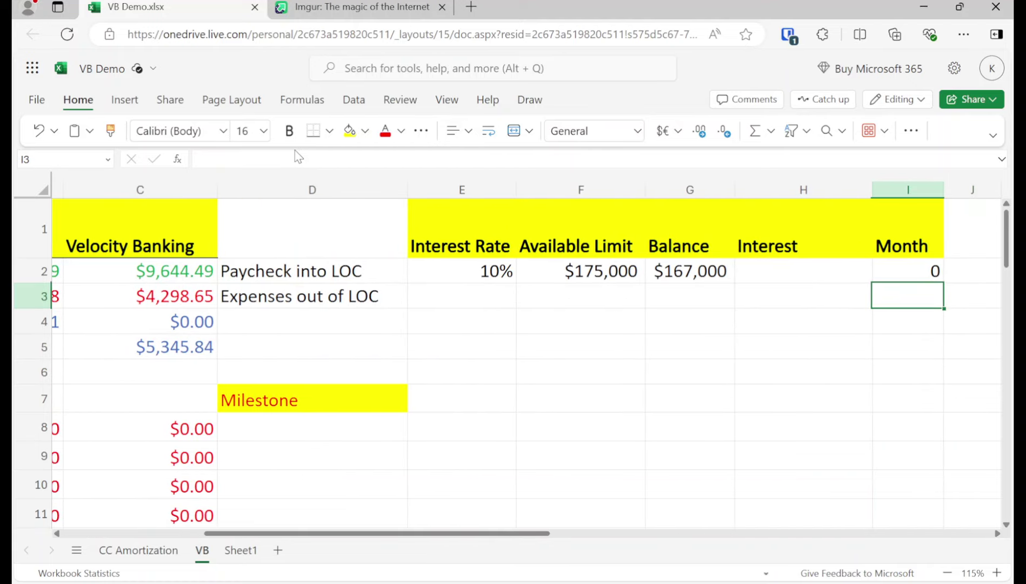
type("=I2+1")
key("Return")
key("Left")
key("Left")
key("Up")
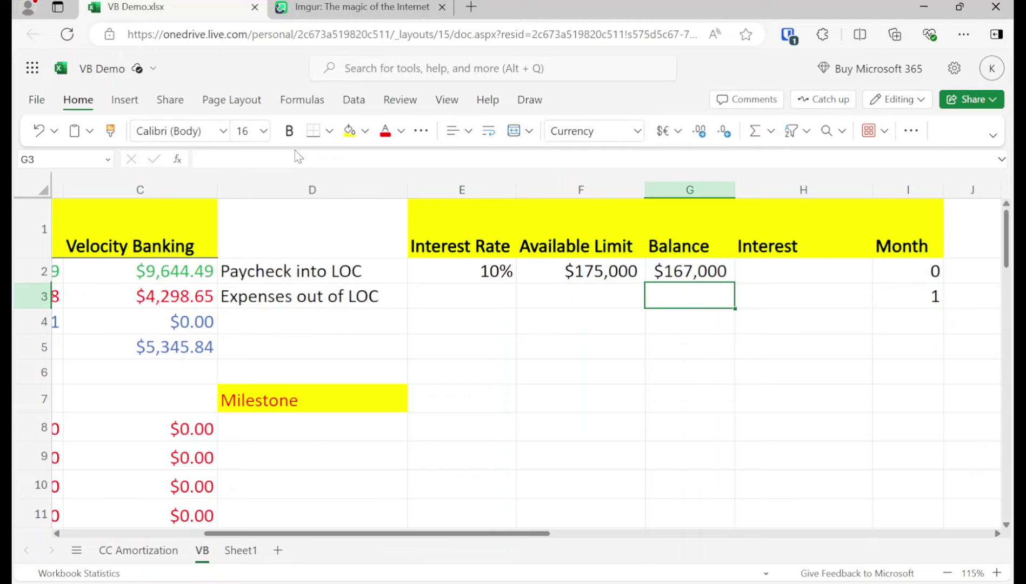
type("=g2+h2")
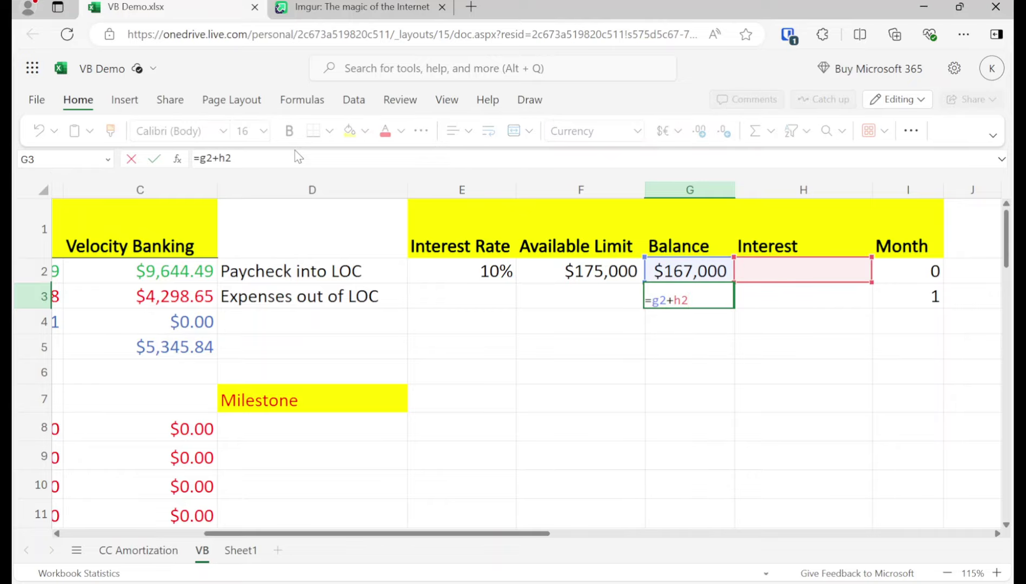
type("-5345.84")
Commit the month 1 balance and set H3 interest to =AVERAGE(G3,G2)*.1/12.
key("Return")
key("Up")
key("Right")
left_click(771, 132)
left_click(787, 183)
left_click(715, 266, "ctrl")
left_click(300, 165)
type("*.1")
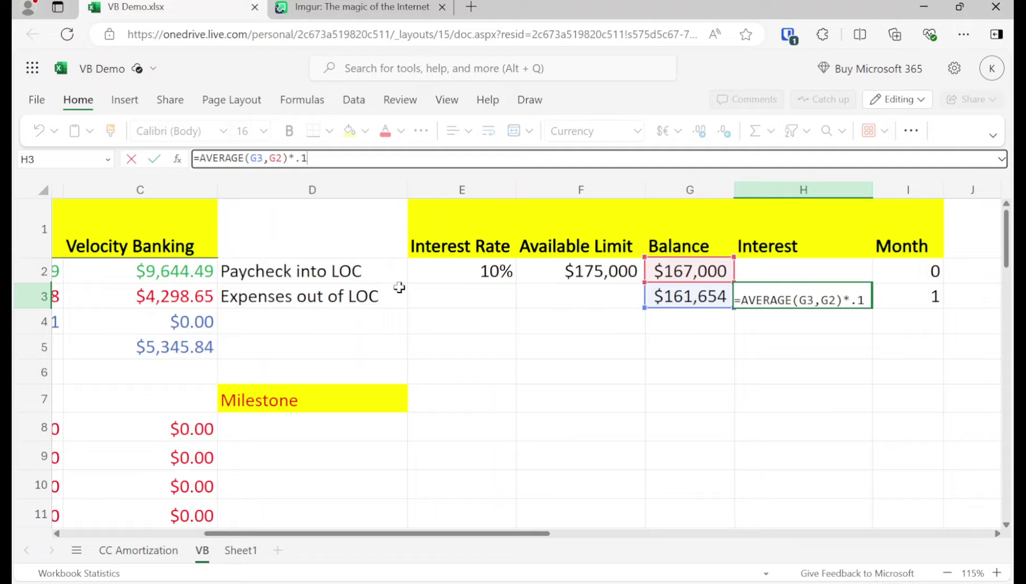
type("/12")
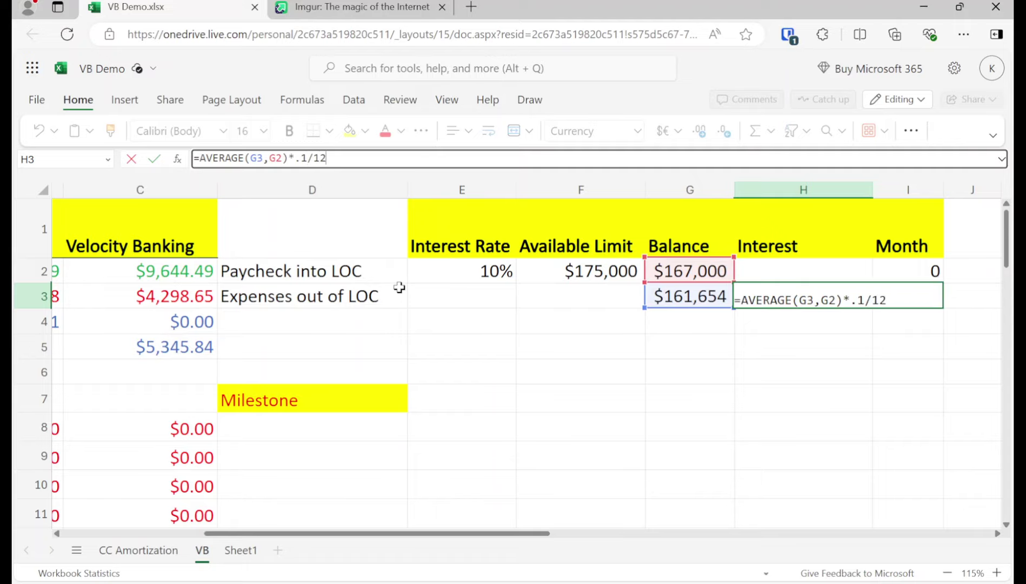
key("Return")
Copy the month 1 row G3:I3 into rows 4–6 to create months 2 through 4.
key("Up")
key("Left")
key("shift+Right")
key("shift+Right")
key("ctrl+c")
key("Down")
key("ctrl+v")
key("Down")
key("ctrl+v")
key("Down")
key("ctrl+v")
key("Escape")
key("Up")
key("Up")
key("Up")
key("Right")
key("Left")
key("Left")
key("Left")
key("Left")
key("Left")
key("Left")
key("Left")
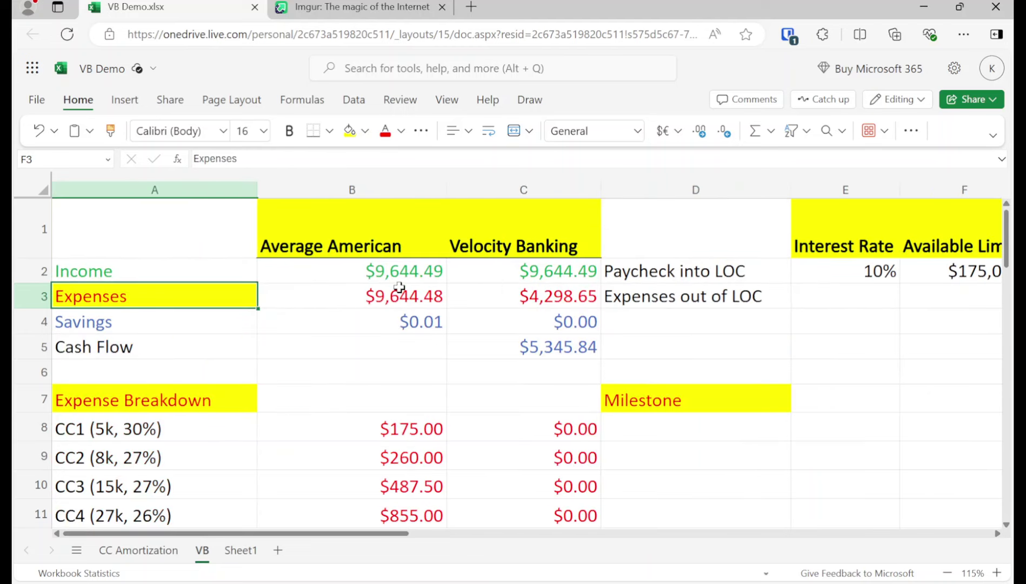
Copy the month 4 row down to extend the schedule past month 40.
key("Right")
key("Right")
key("Right")
key("Right")
key("Right")
key("Right")
key("Right")
key("Down")
key("Down")
key("Down")
key("Left")
key("shift+Right")
key("shift+Right")
key("ctrl+c")
key("shift+Down")
key("shift+Down")
key("shift+Down")
key("shift+Down")
key("shift+Down")
key("shift+Down")
key("shift+Down")
key("shift+Down")
key("shift+Down")
key("shift+Down")
key("shift+Down")
key("shift+Down")
key("shift+Down")
key("shift+Down")
key("shift+Down")
key("shift+Down")
key("shift+Down")
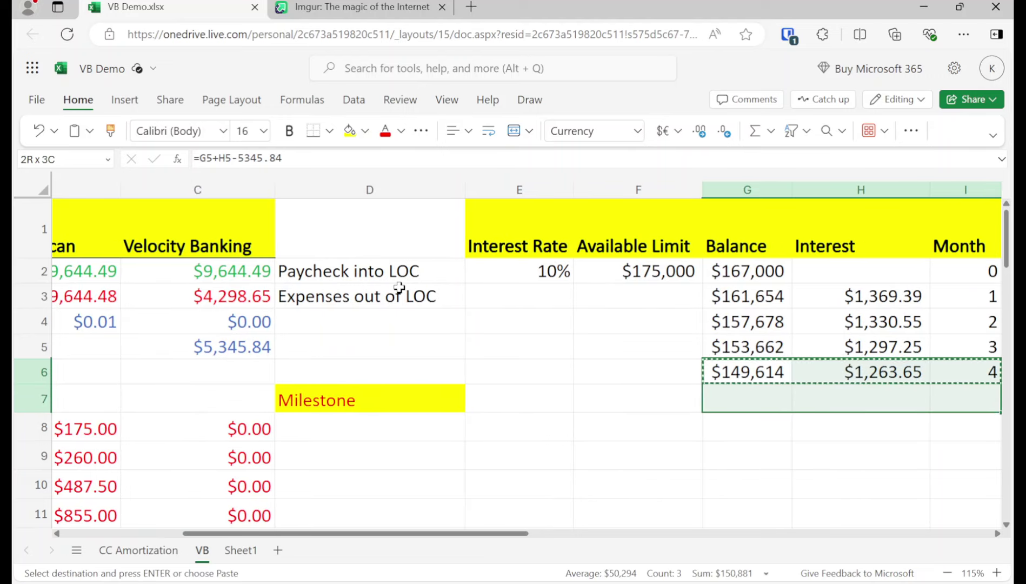
key("shift+Down")
key("shift+Down")
key("shift+Down")
key("shift+Down")
key("shift+Down")
key("shift+Down")
key("shift+Down")
key("shift+Down")
key("shift+Down")
key("shift+Down")
key("shift+Down")
key("shift+Down")
key("shift+Down")
key("shift+Down")
key("shift+Down")
key("shift+Down")
key("shift+Down")
key("shift+Down")
key("shift+Down")
key("shift+Down")
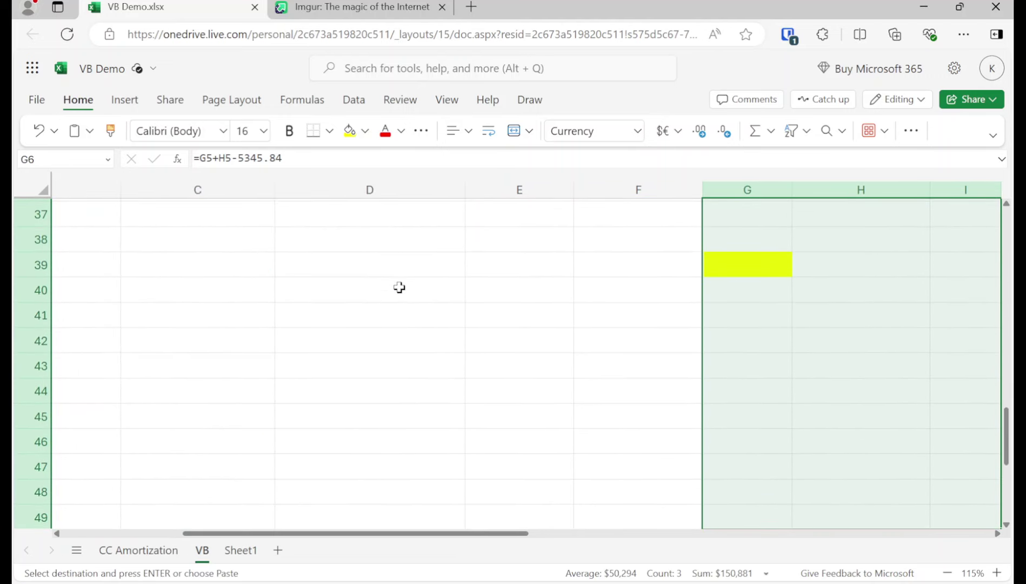
key("Return")
key("Down")
key("Down")
key("Down")
key("Down")
key("Down")
key("Down")
key("Down")
key("Down")
key("Down")
key("Down")
key("Down")
key("Down")
key("Down")
key("Down")
key("Down")
key("Down")
key("Down")
key("Down")
key("Down")
key("Down")
key("Down")
key("Down")
key("Down")
key("Down")
key("Down")
key("Down")
key("Down")
key("Down")
key("Down")
key("Down")
key("Down")
key("Down")
key("Down")
key("Down")
key("Down")
key("Down")
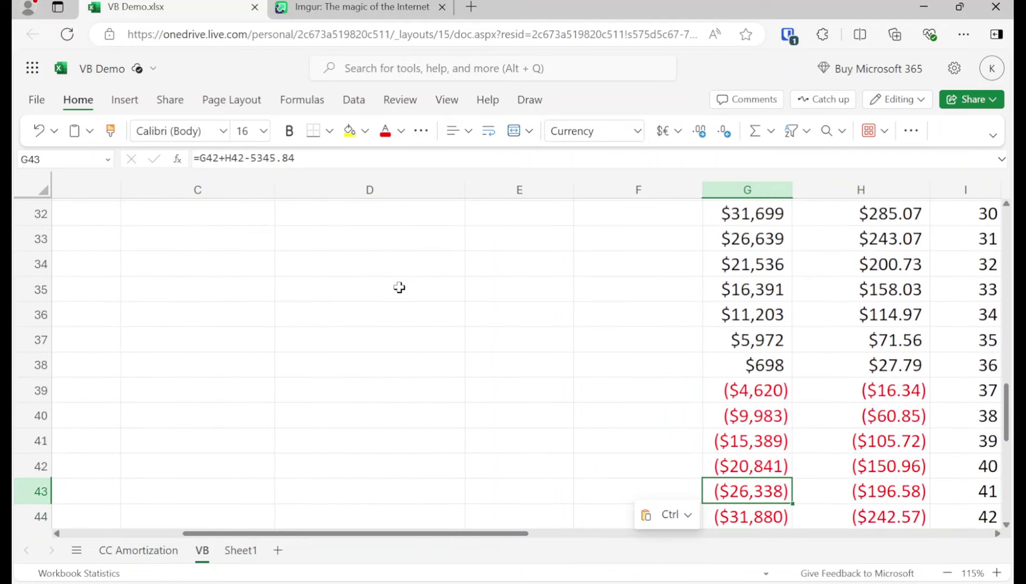
key("Up")
key("Up")
key("Up")
key("Up")
key("Up")
key("Down")
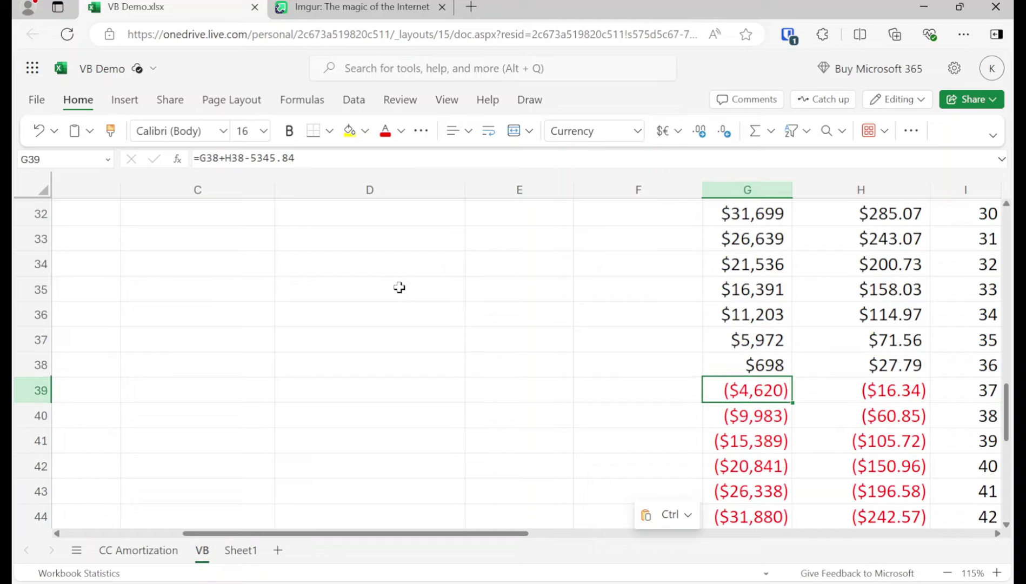
Fill the month-37 negative balance G39 yellow and enter =37/12 in F39.
left_click(350, 131)
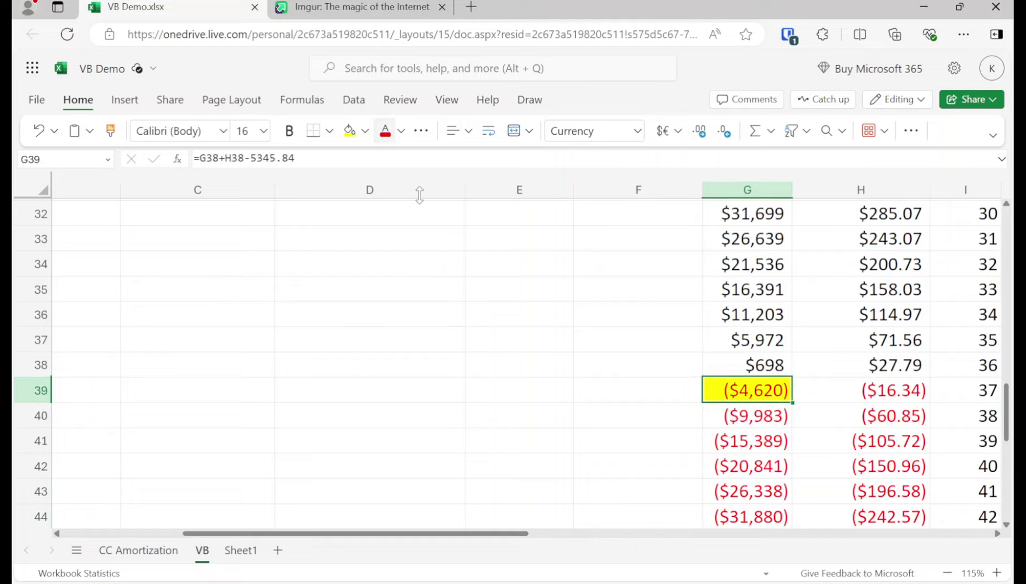
left_click(653, 385)
type("=37/12")
key("Return")
left_click(639, 389)
key("Up")
key("Up")
key("Up")
key("Up")
key("Up")
key("Up")
key("Up")
key("Up")
key("Up")
key("Up")
key("Up")
key("Up")
key("Up")
key("Up")
key("Up")
key("Up")
key("Up")
key("Up")
key("Up")
key("Up")
key("Up")
key("Down")
key("Left")
key("Left")
key("Left")
key("Left")
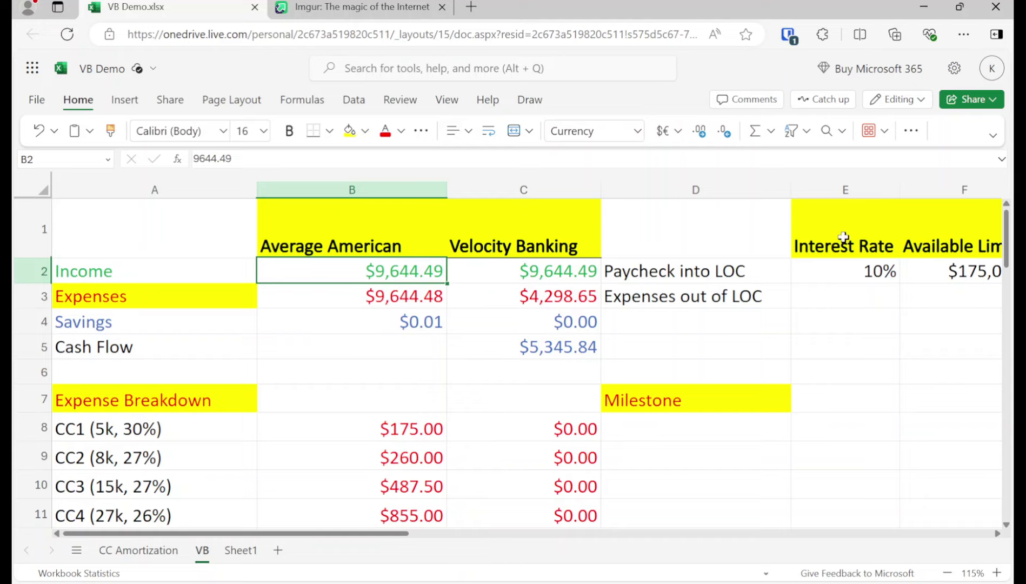
left_click(880, 268)
key("Right")
key("Right")
key("Right")
key("Left")
left_click(289, 156)
key("Escape")
left_click(198, 159)
type("=")
key("End")
type("+1")
type("000")
key("Return")
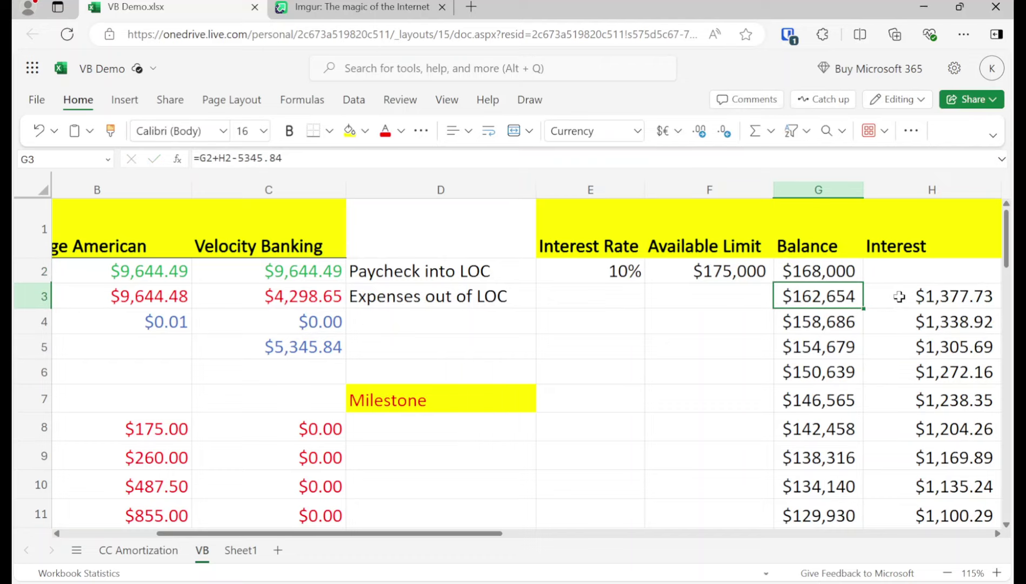
scroll(866, 292, "down", 10)
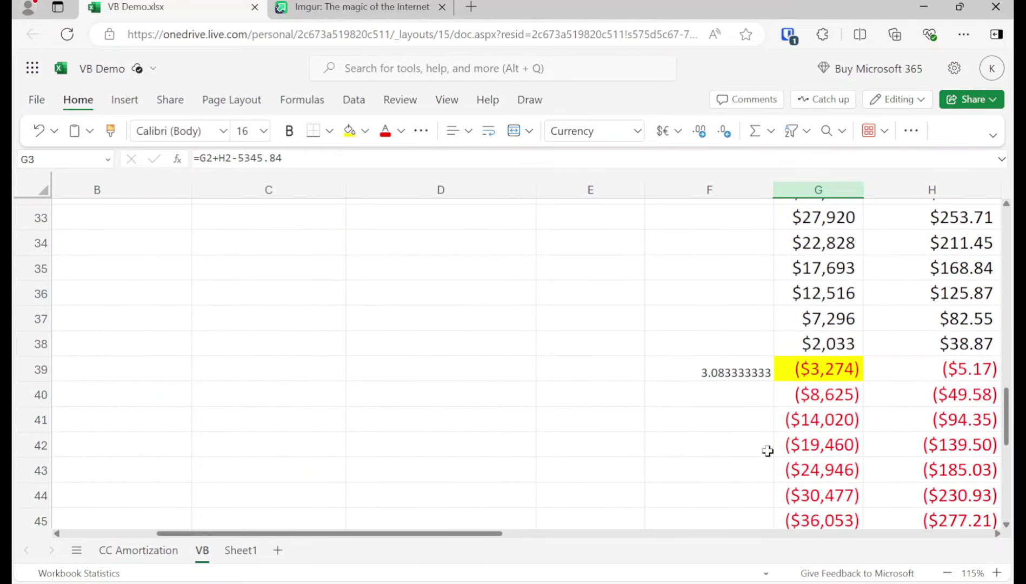
left_click_drag(485, 536, 597, 537)
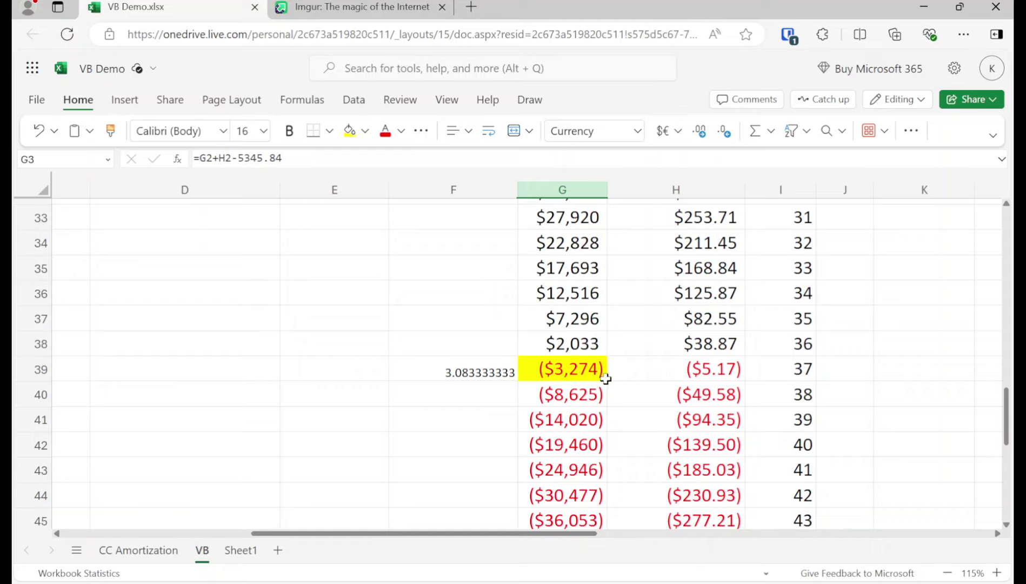
scroll(606, 379, "up", 10)
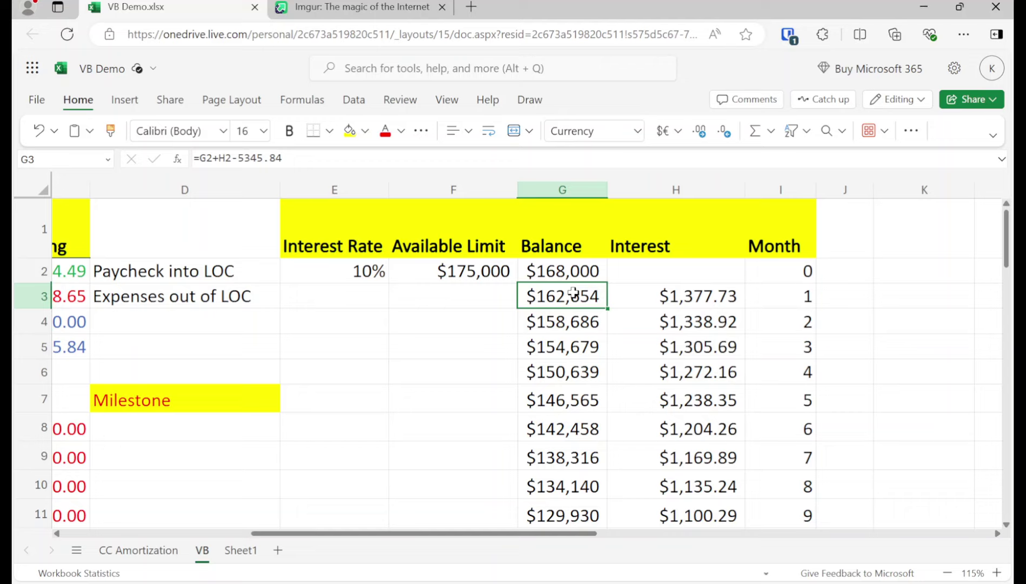
left_click(448, 346)
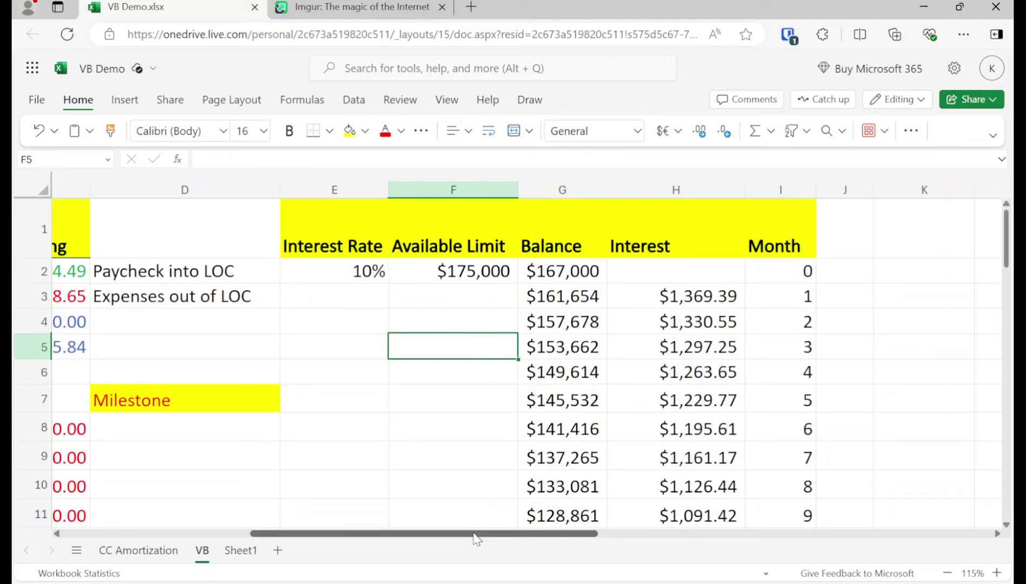
left_click_drag(475, 534, 249, 474)
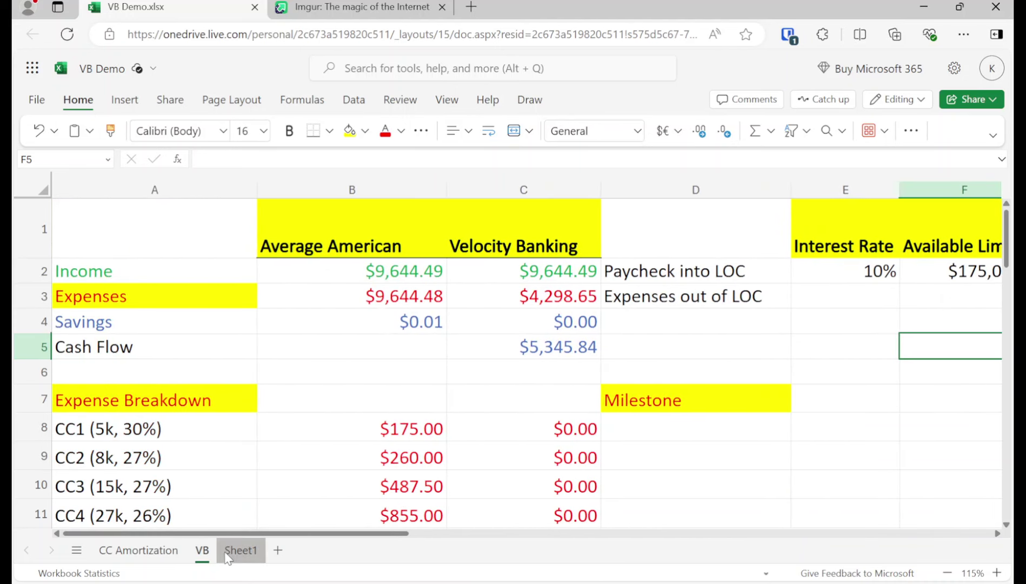
left_click(241, 550)
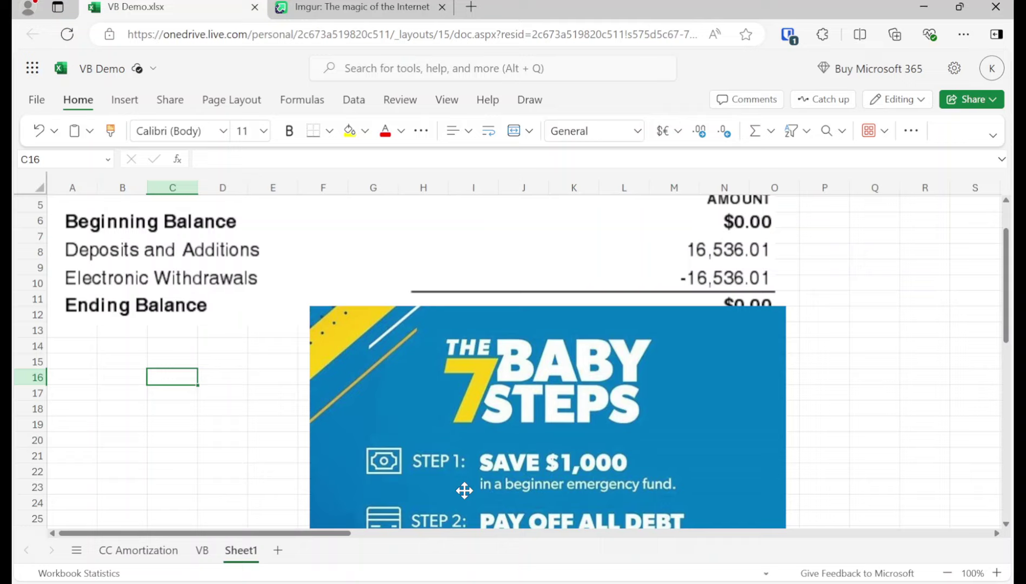
left_click(463, 445)
scroll(557, 378, "up", 2)
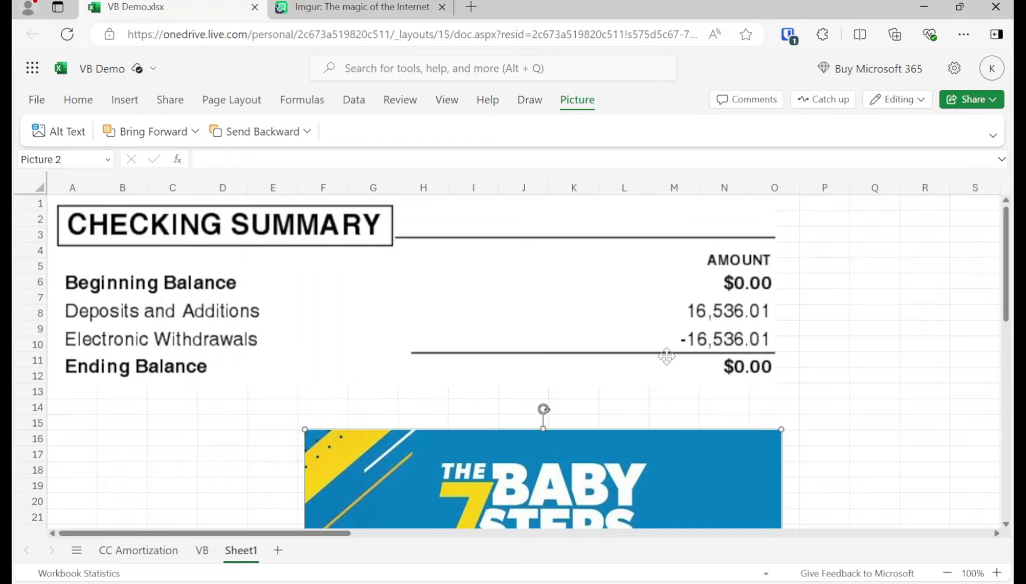
left_click(201, 550)
left_click_drag(394, 535, 326, 537)
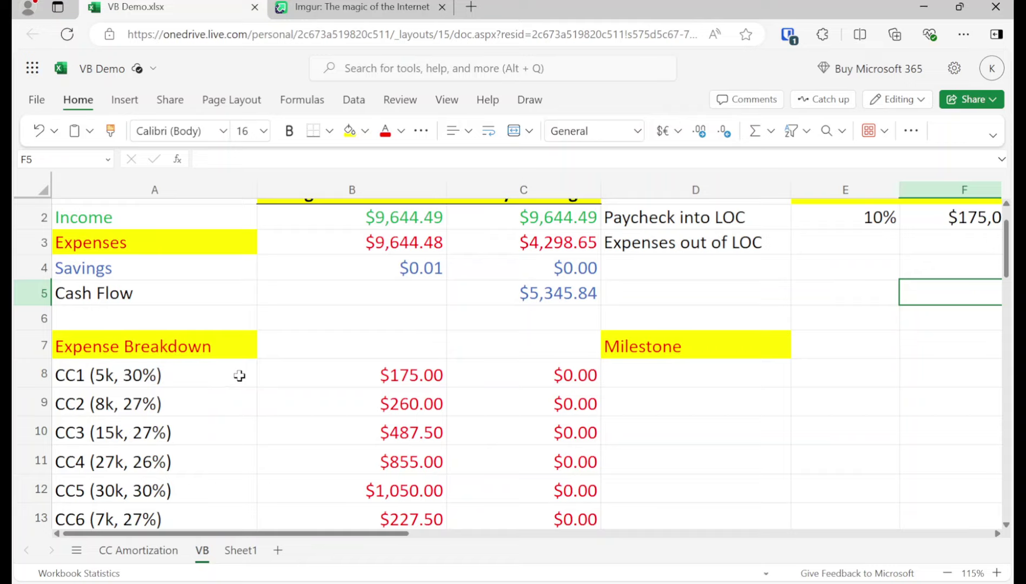
scroll(351, 408, "up", 2)
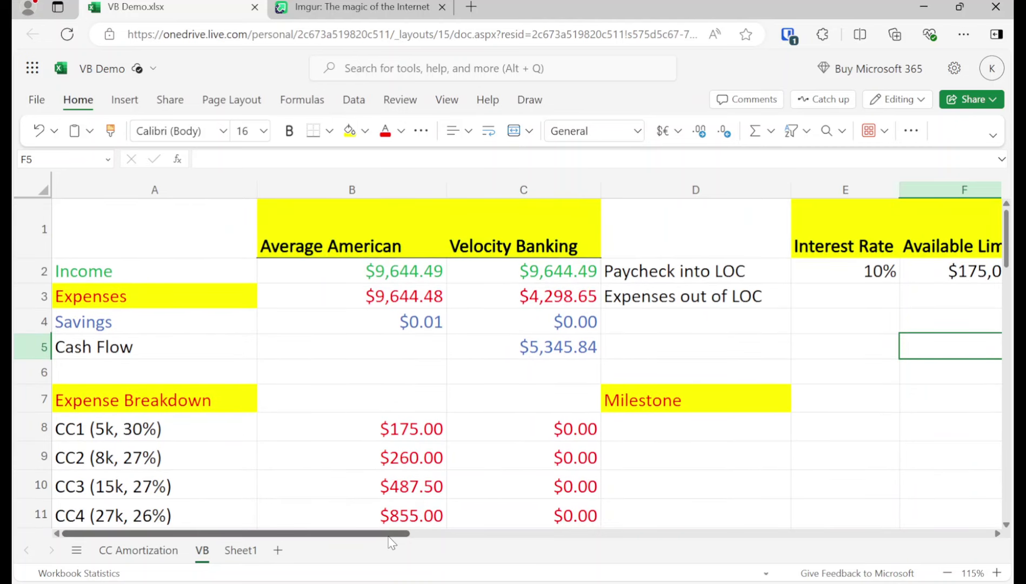
left_click_drag(390, 537, 323, 541)
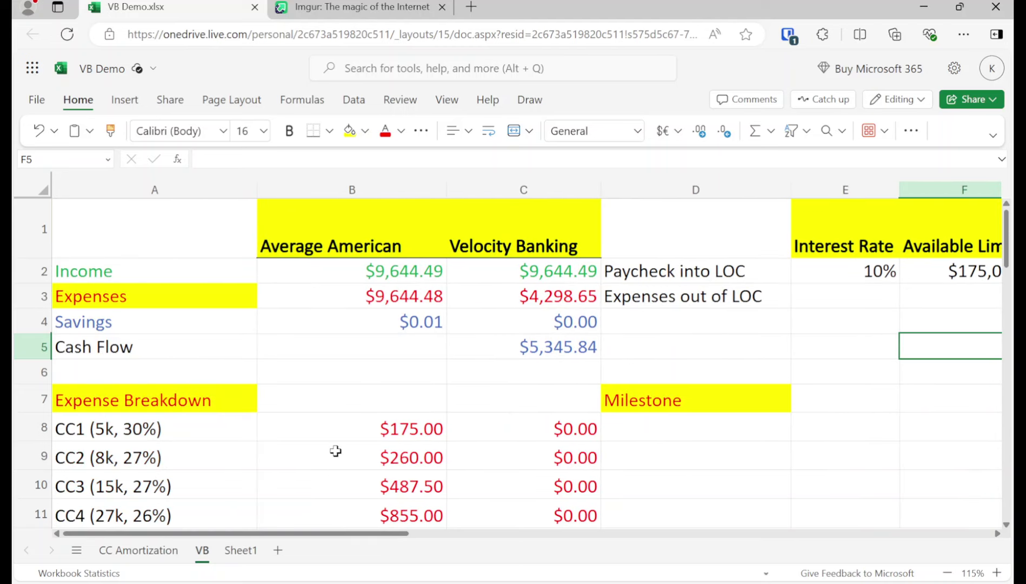
scroll(335, 450, "down", 5)
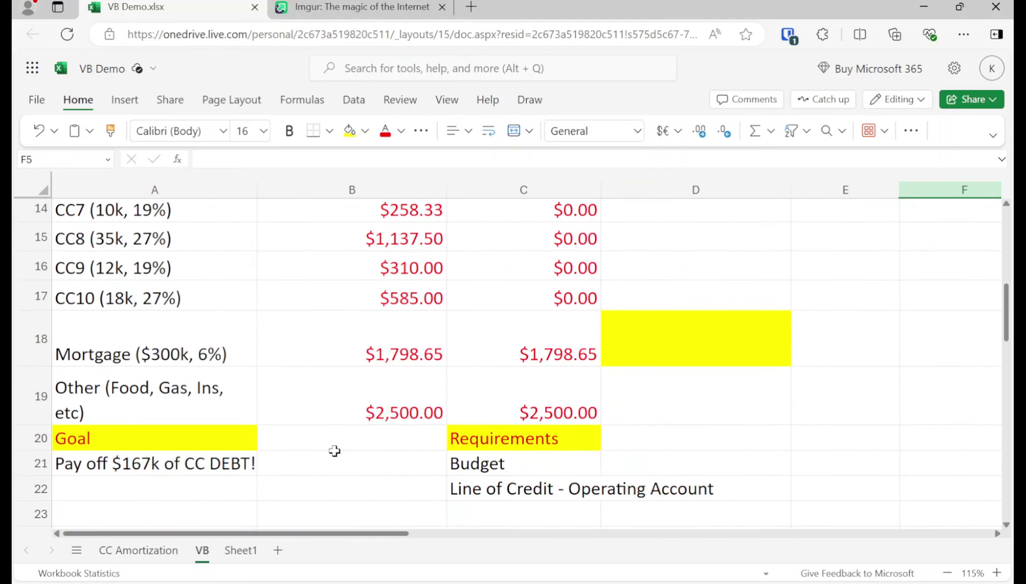
scroll(198, 422, "up", 2)
scroll(200, 378, "up", 3)
scroll(265, 437, "down", 3)
scroll(262, 442, "down", 1)
left_click(190, 486)
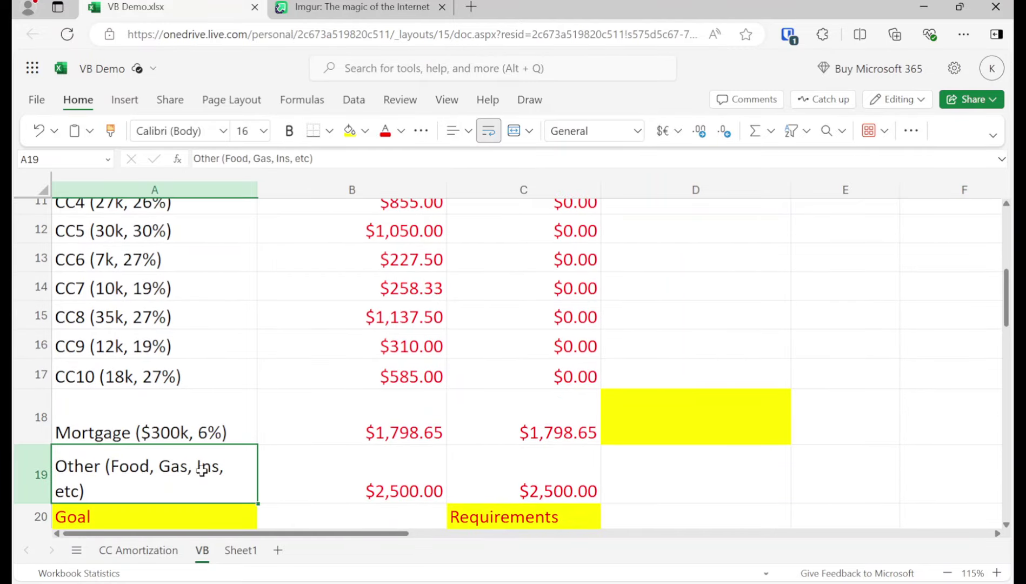
left_click(395, 489)
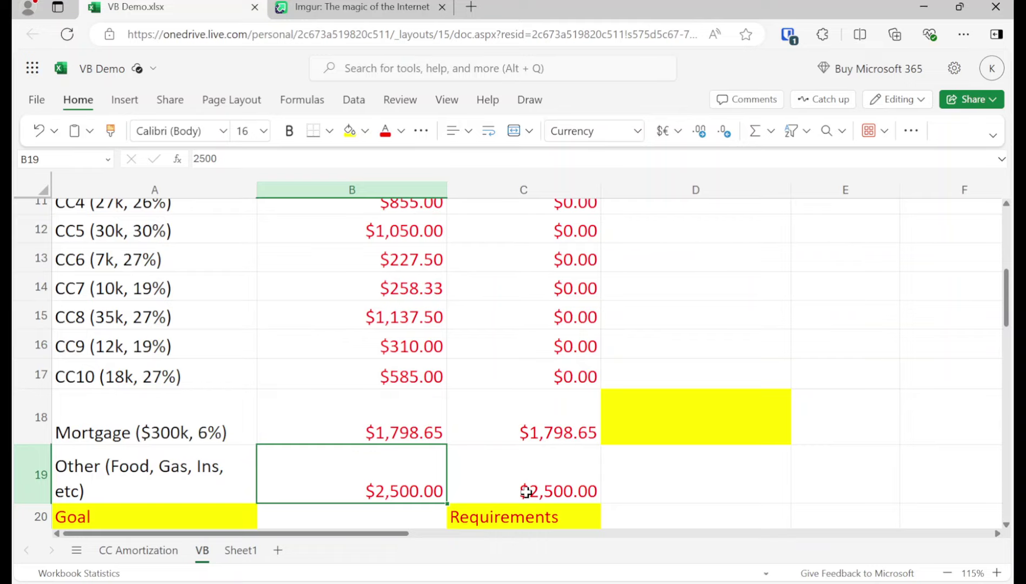
scroll(454, 539, "right", 2)
scroll(453, 540, "right", 5)
scroll(591, 410, "up", 5)
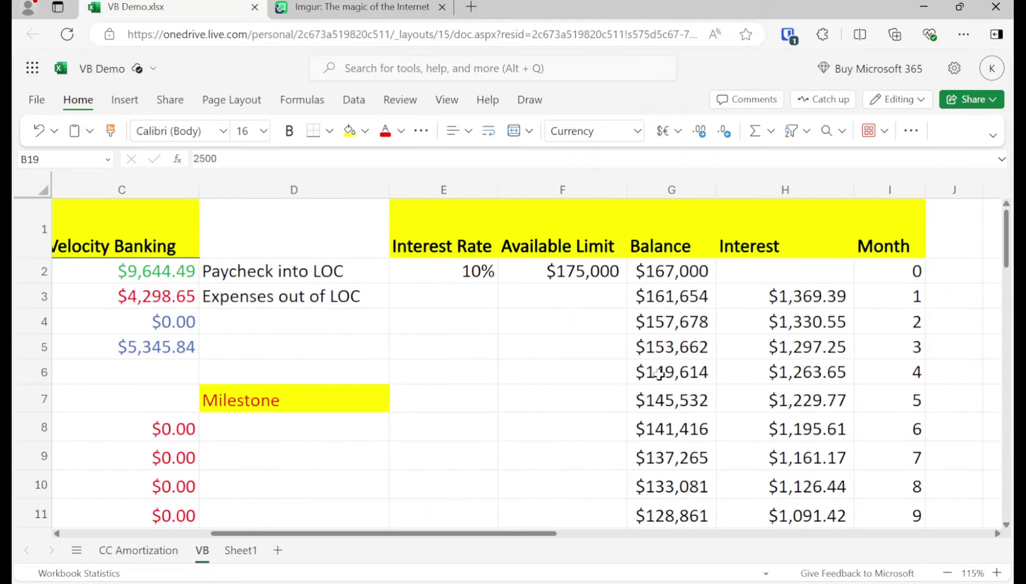
left_click_drag(528, 534, 380, 534)
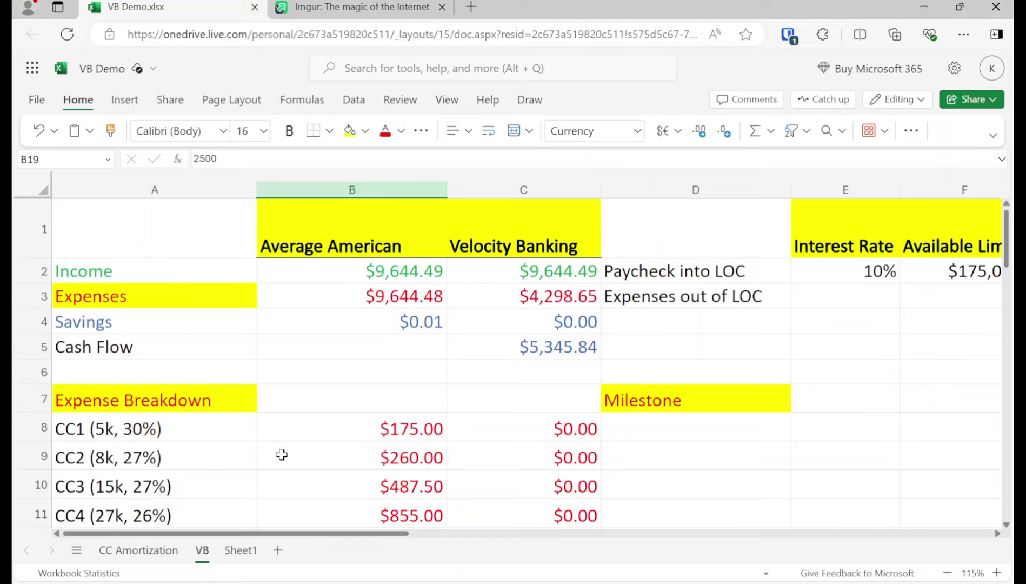
scroll(282, 455, "down", 5)
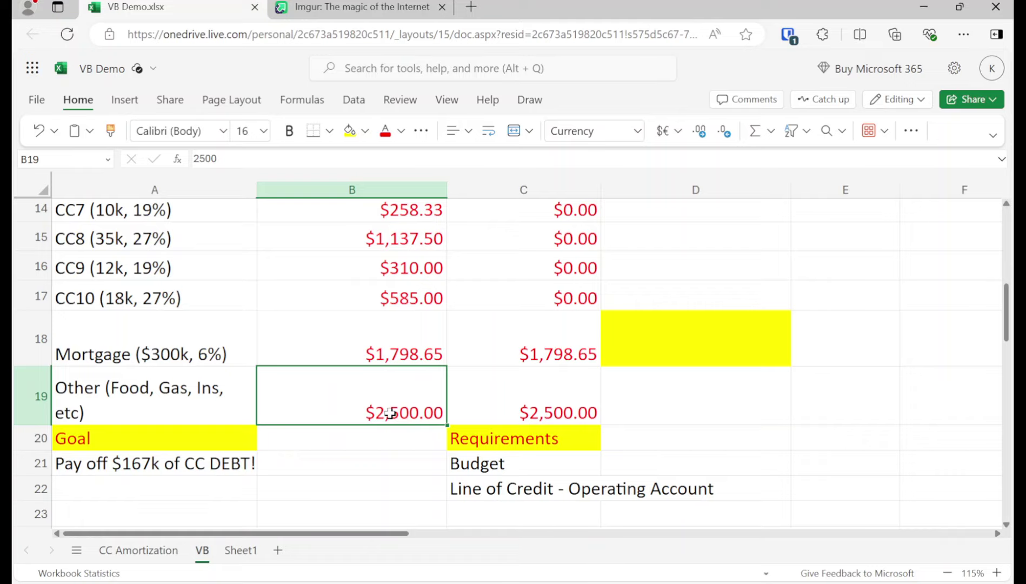
scroll(390, 413, "up", 3)
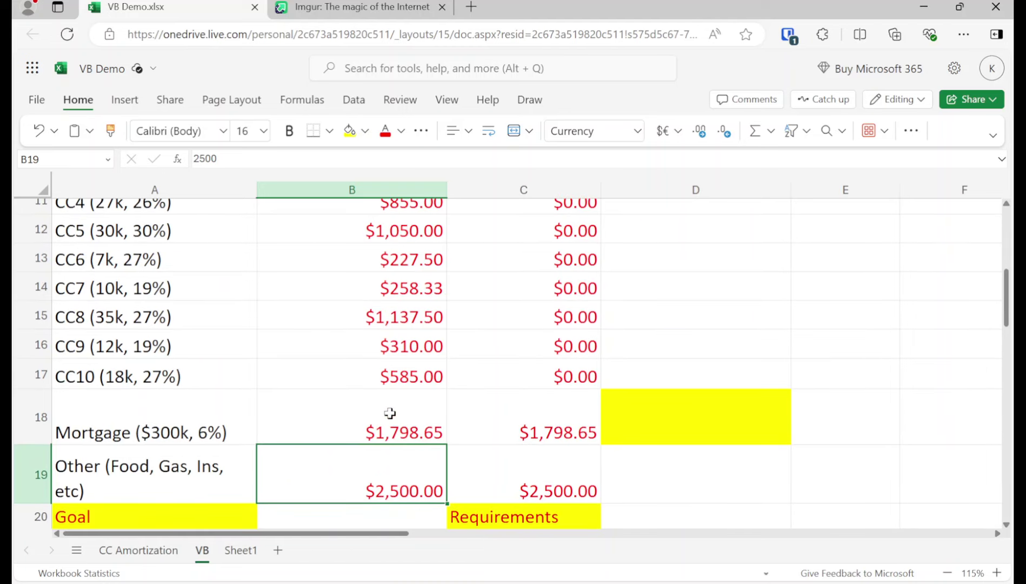
scroll(390, 414, "up", 5)
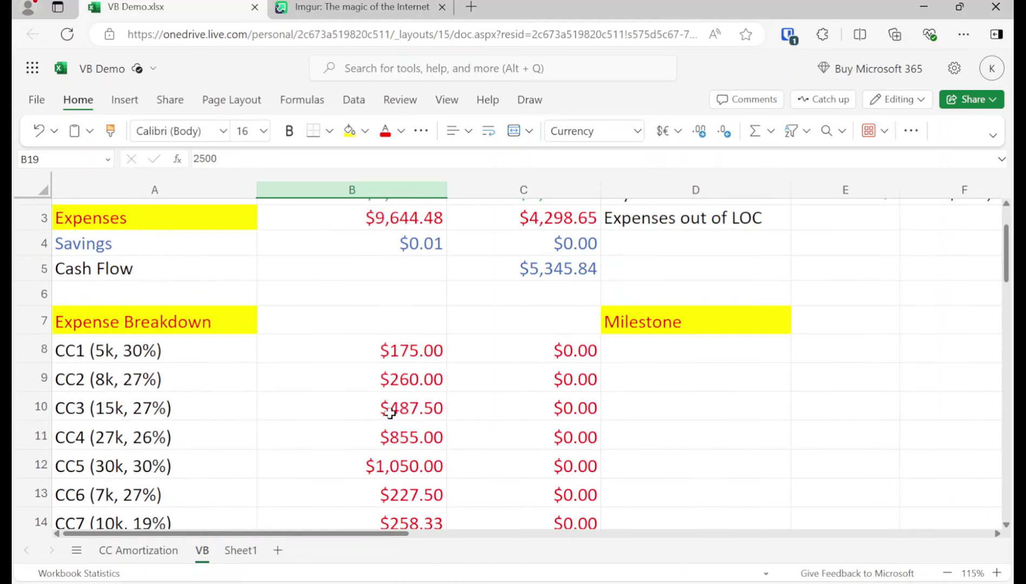
scroll(389, 413, "up", 1)
scroll(390, 414, "down", 3)
scroll(390, 413, "up", 2)
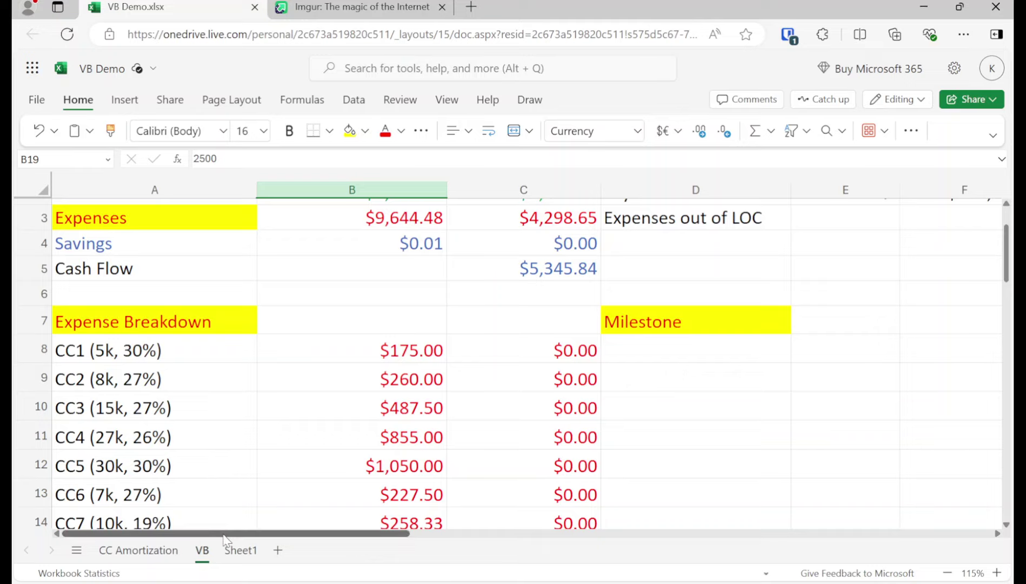
Switch to Sheet1 with the checking summary and the 7 Baby Steps image.
left_click_drag(224, 540, 194, 542)
scroll(434, 508, "up", 2)
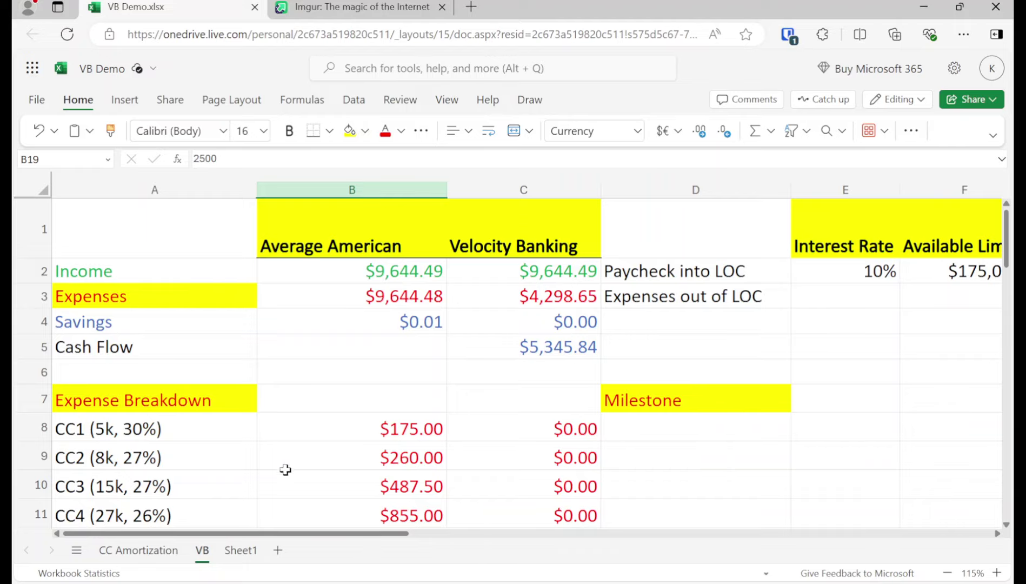
left_click(239, 552)
Scroll Sheet1, return to the VB sheet, then open the Imgur 10,000-kicks quote post.
scroll(607, 427, "down", 3)
scroll(596, 451, "down", 3)
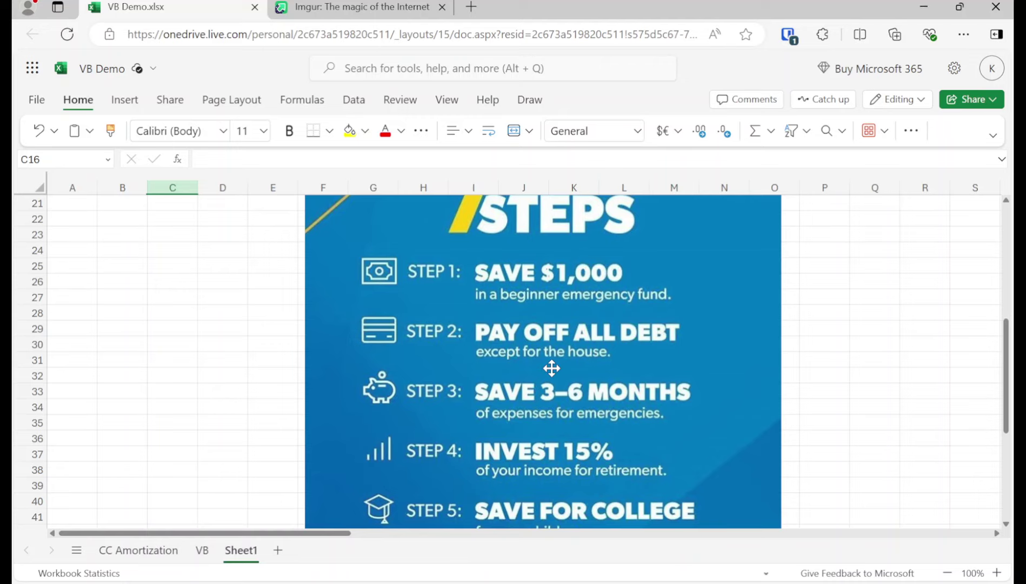
left_click(208, 549)
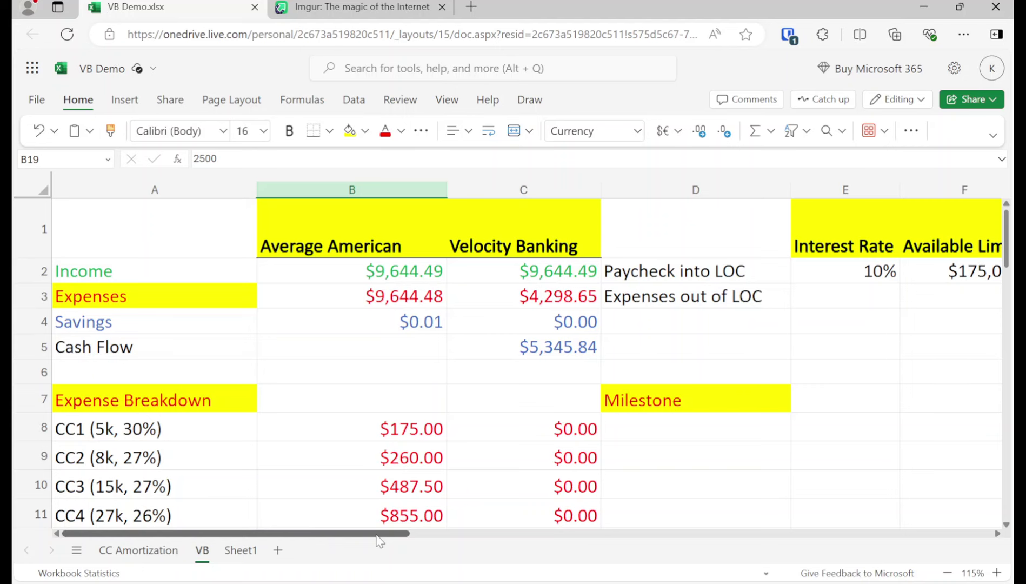
left_click(354, 8)
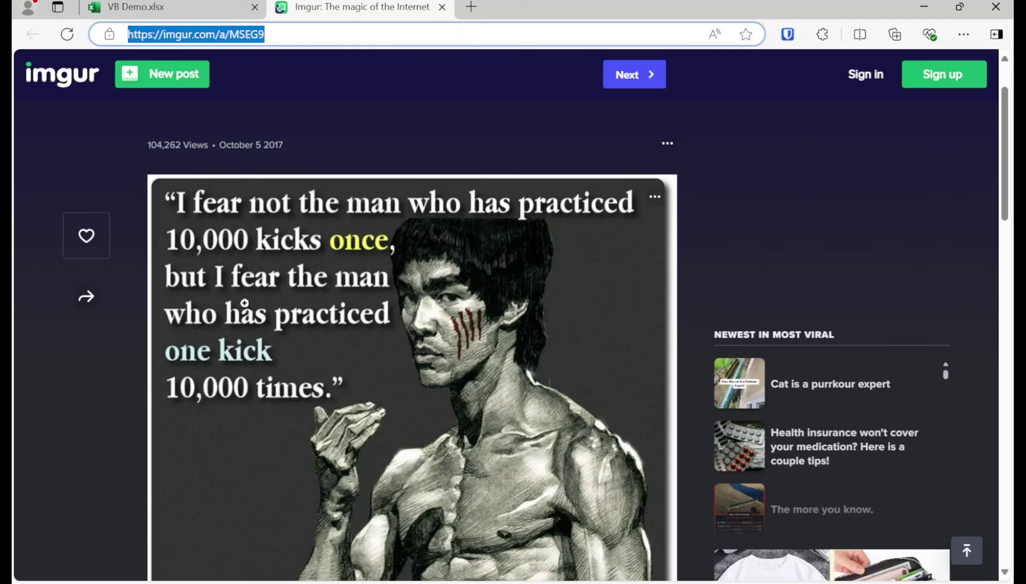